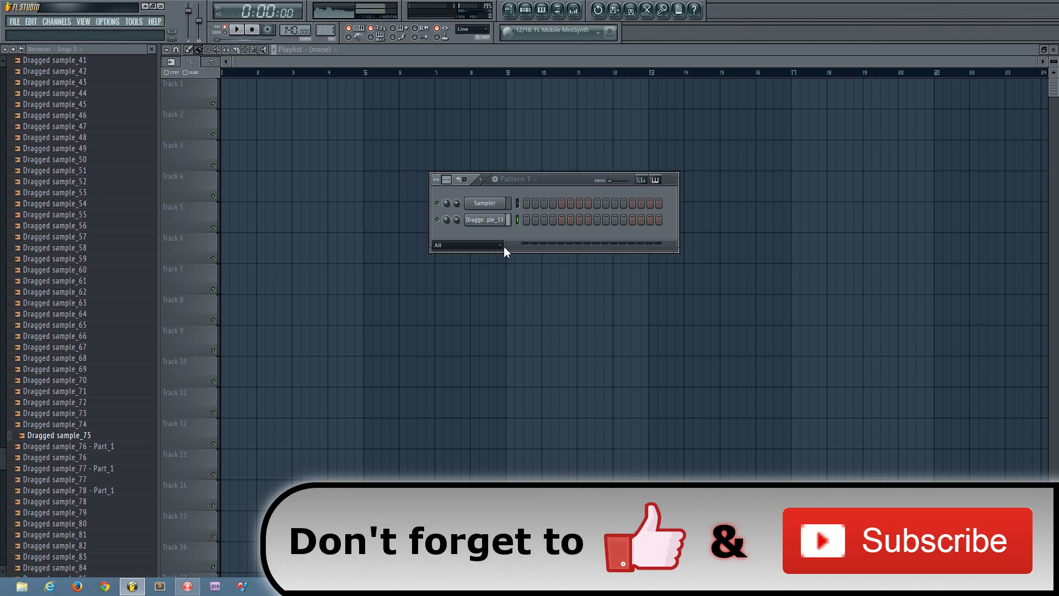
Enable the volume envelope on Dragged sample_53 with very short hold and decay and minimum sustain, and audition the sound.
{"action": "left_click", "coordinate": [500, 226]}
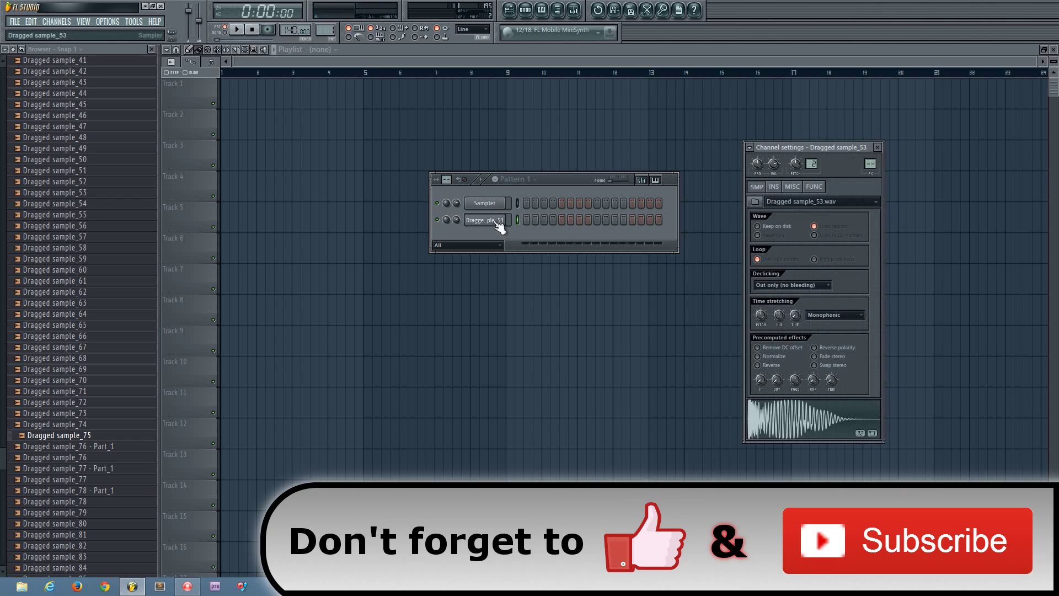
{"action": "left_click", "coordinate": [774, 188]}
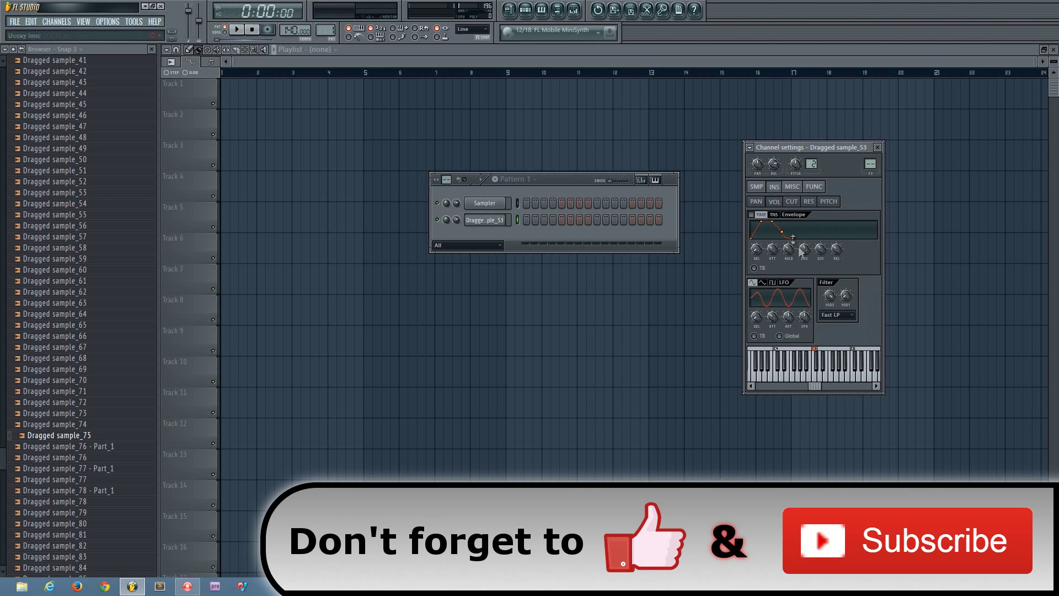
{"action": "mouse_move", "coordinate": [789, 249]}
{"action": "left_mouse_down"}
{"action": "mouse_move", "coordinate": [789, 260]}
{"action": "mouse_move", "coordinate": [773, 242]}
{"action": "left_mouse_up"}
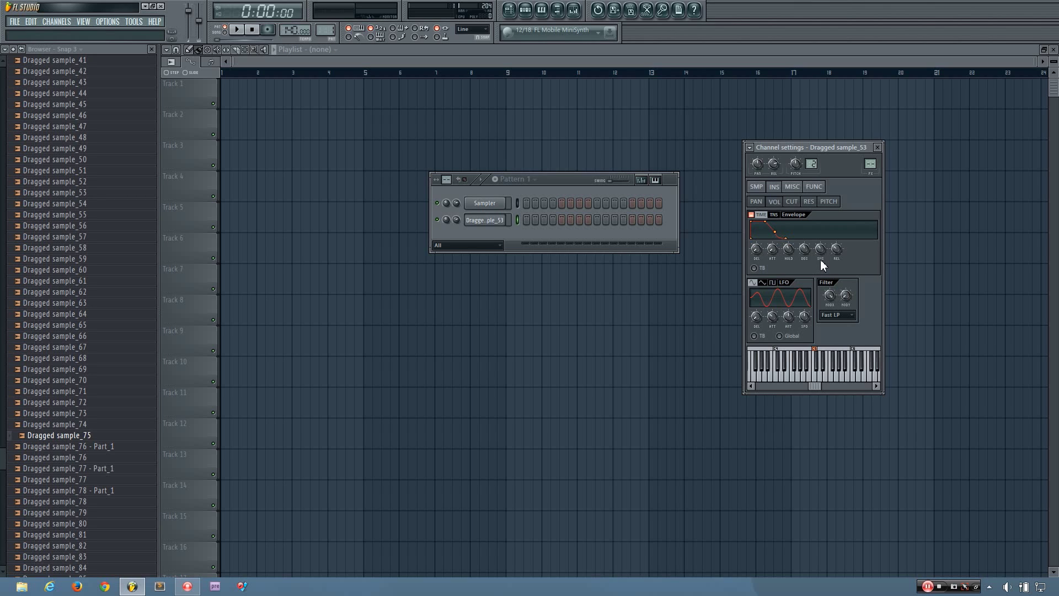
{"action": "left_click_drag", "start_coordinate": [821, 249], "coordinate": [821, 281]}
{"action": "mouse_move", "coordinate": [809, 248]}
{"action": "left_mouse_down"}
{"action": "mouse_move", "coordinate": [808, 278]}
{"action": "mouse_move", "coordinate": [805, 262]}
{"action": "left_mouse_up"}
{"action": "left_click_drag", "start_coordinate": [788, 251], "coordinate": [787, 270]}
{"action": "key", "text": "z"}
{"action": "key", "text": "q"}
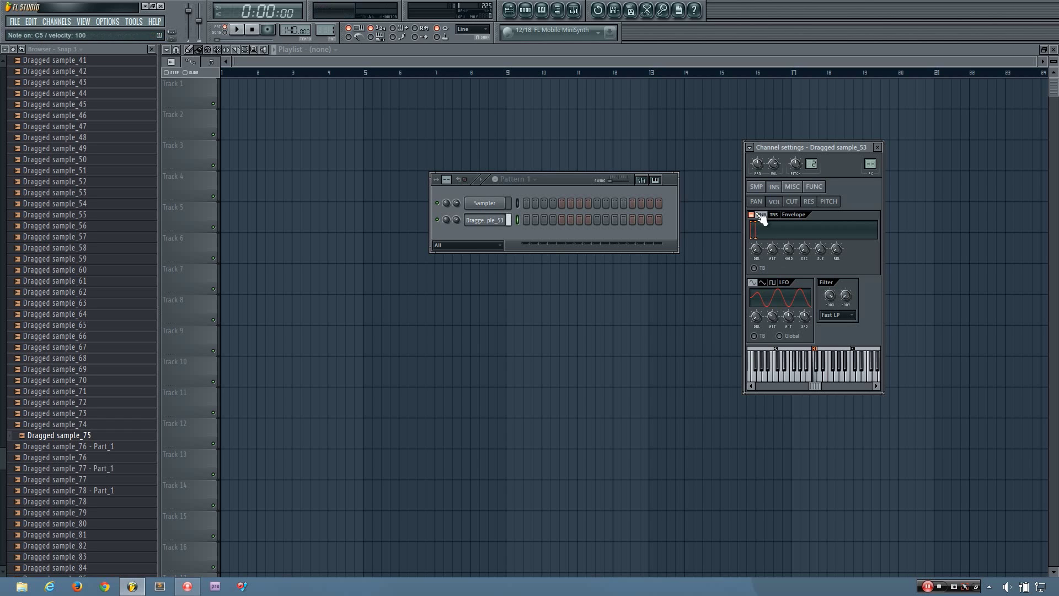
Clone the Dragged sample_53 channel and copy the clone's envelope hold time into its predelay.
{"action": "right_click", "coordinate": [494, 222]}
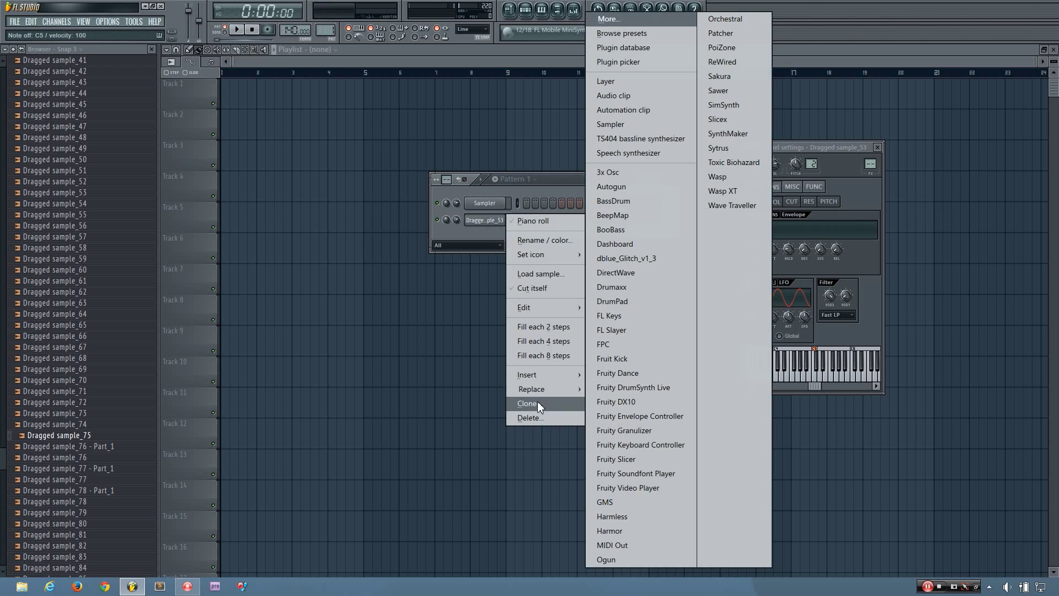
{"action": "left_click", "coordinate": [538, 402]}
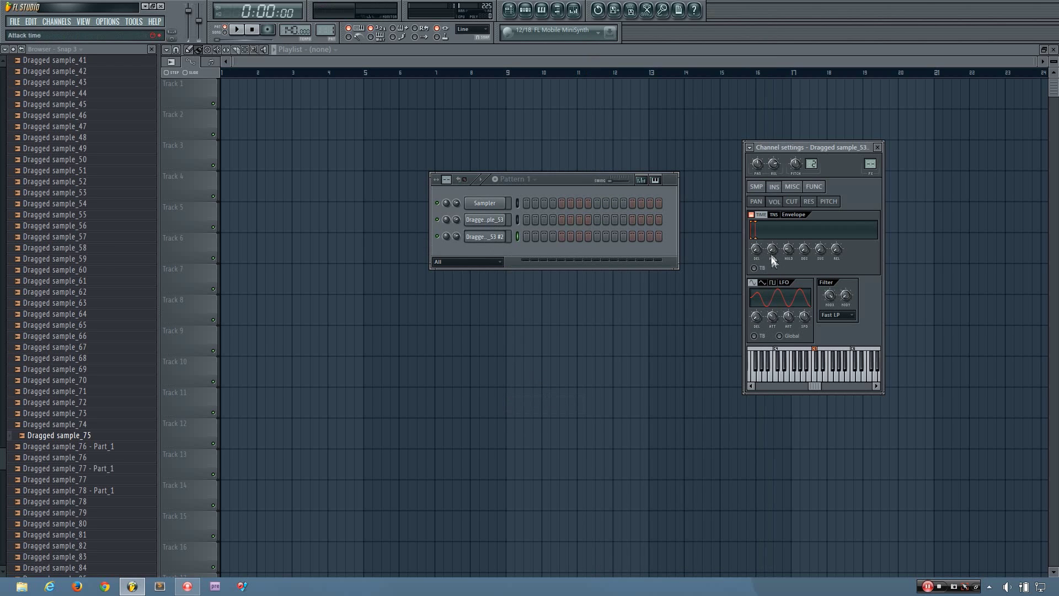
{"action": "right_click", "coordinate": [789, 249]}
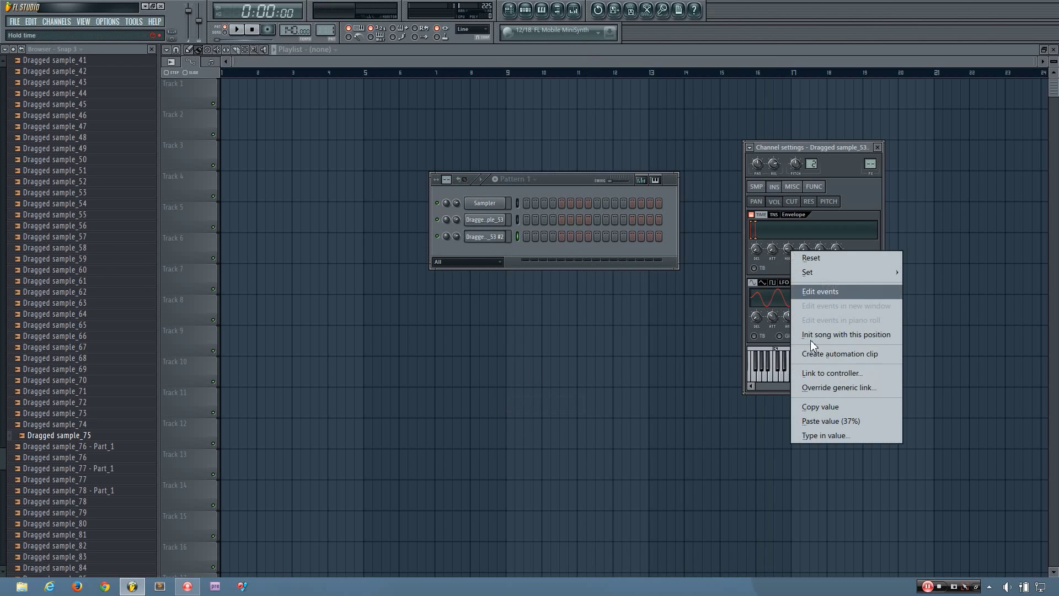
{"action": "left_click", "coordinate": [820, 407]}
{"action": "right_click", "coordinate": [754, 250]}
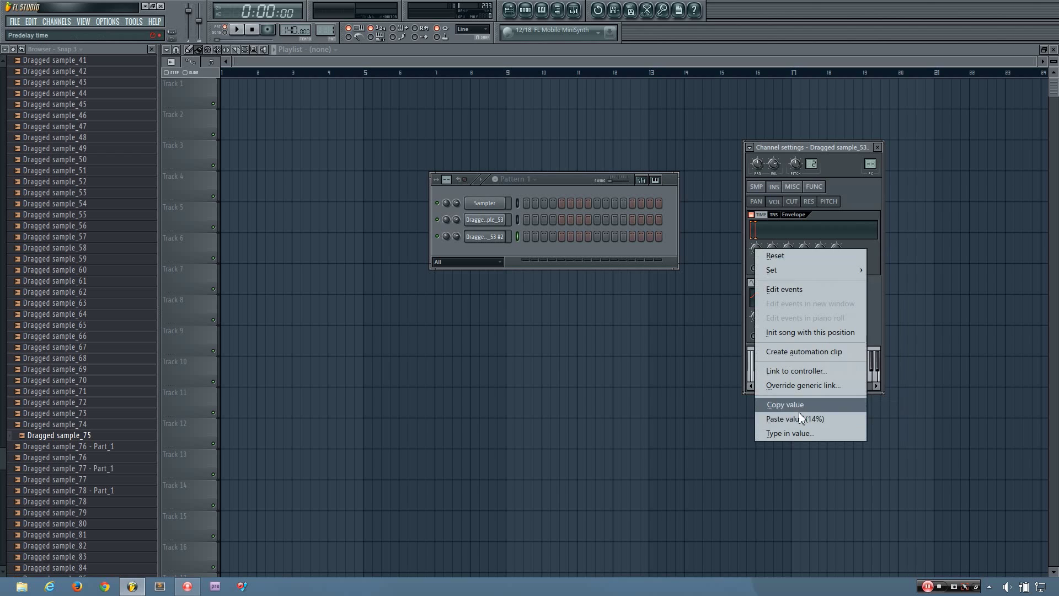
{"action": "left_click", "coordinate": [807, 414]}
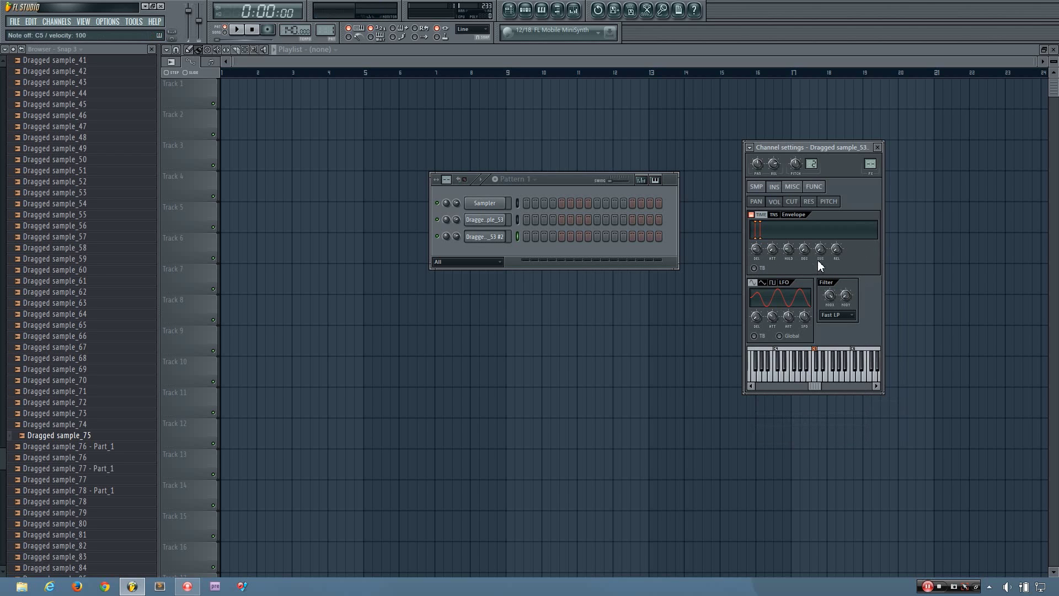
Raise the clone's envelope sustain and audition the sound.
{"action": "left_click_drag", "start_coordinate": [820, 250], "coordinate": [819, 244]}
{"action": "key", "text": "q"}
{"action": "key", "text": "q"}
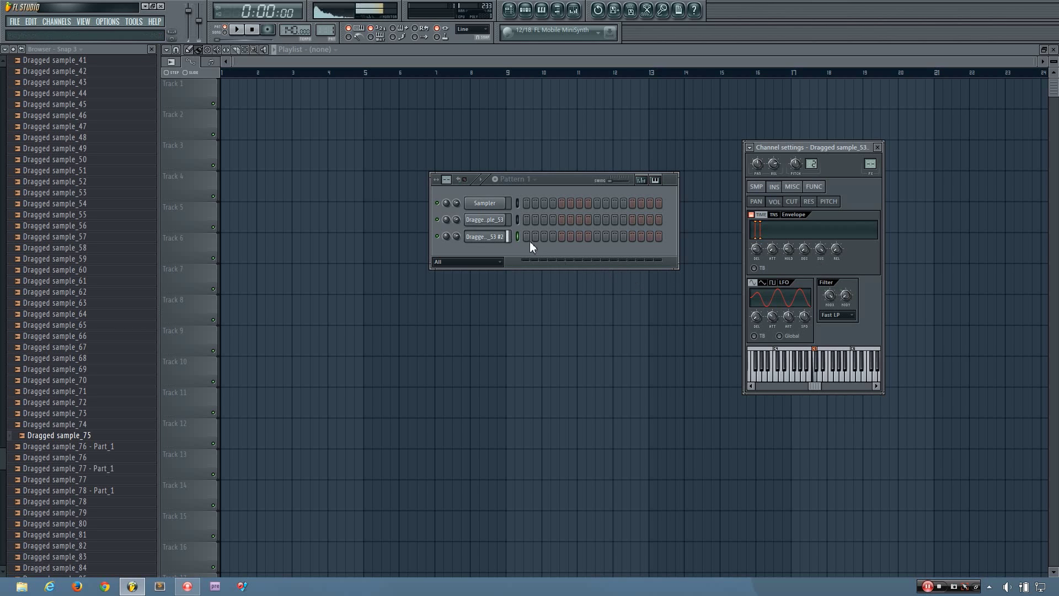
Compare the two Dragged sample_53 channels by ear and activate the first step on both.
{"action": "left_click", "coordinate": [517, 220]}
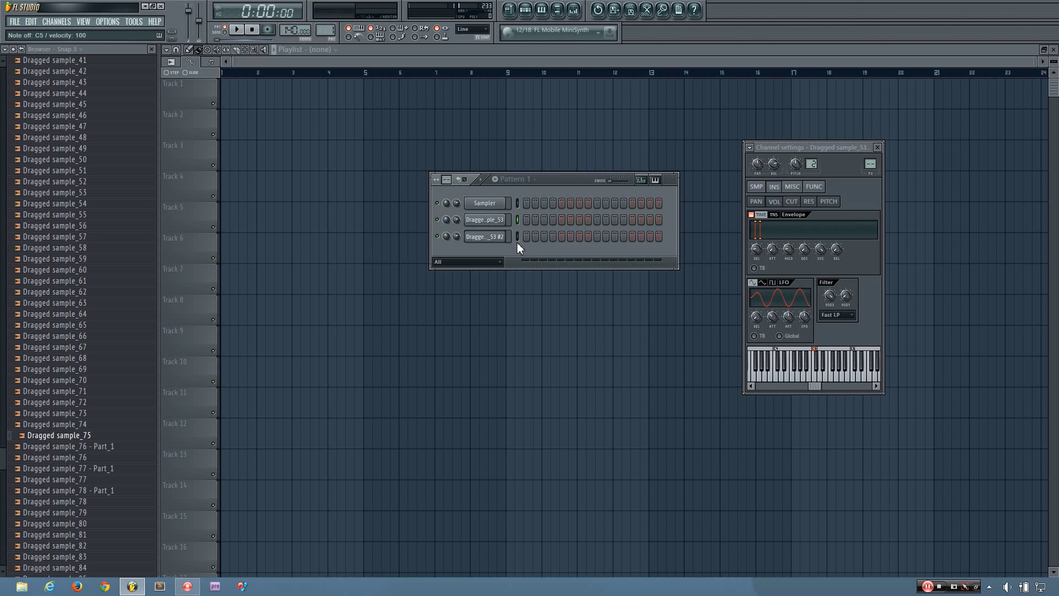
{"action": "left_click", "coordinate": [518, 237]}
{"action": "key", "text": "q"}
{"action": "left_click", "coordinate": [524, 219]}
{"action": "left_click", "coordinate": [527, 236]}
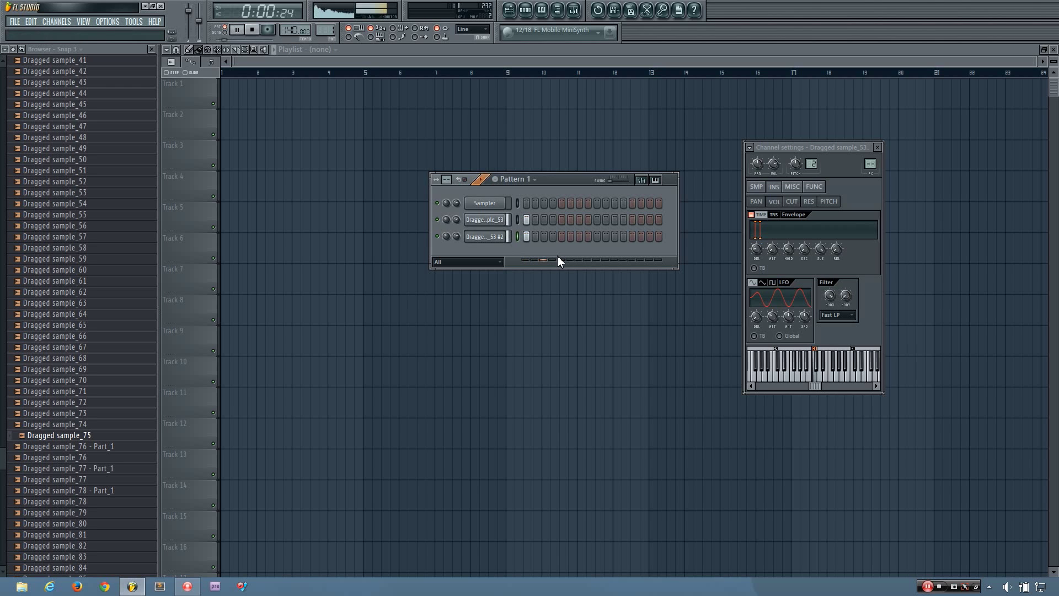
Try the Auto stretching method on Dragged sample_53 #2 with the time-stretching pitch shifted up 300 cents.
{"action": "left_click", "coordinate": [500, 237]}
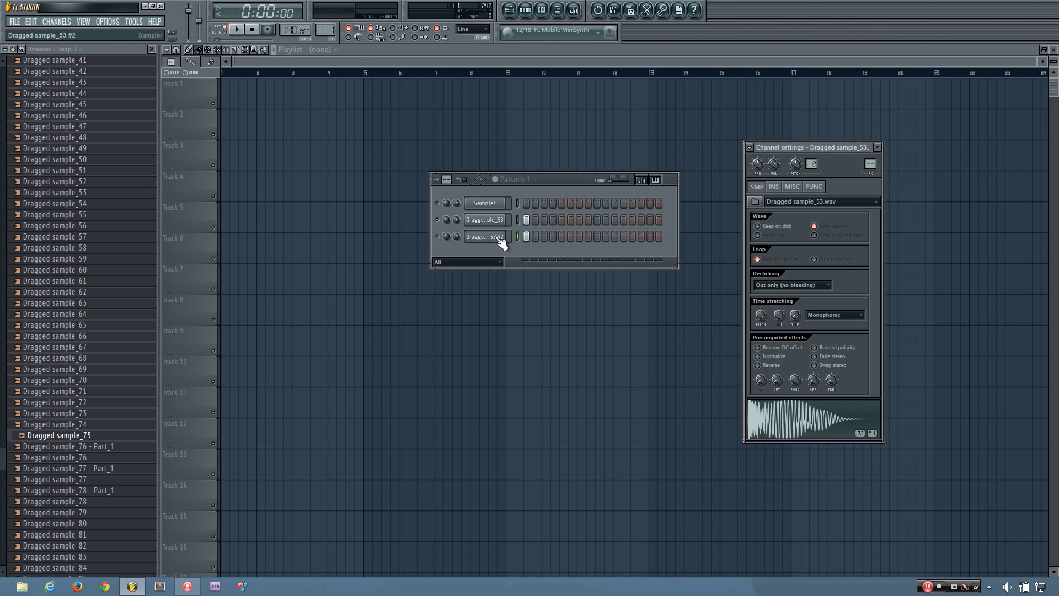
{"action": "left_click", "coordinate": [824, 315]}
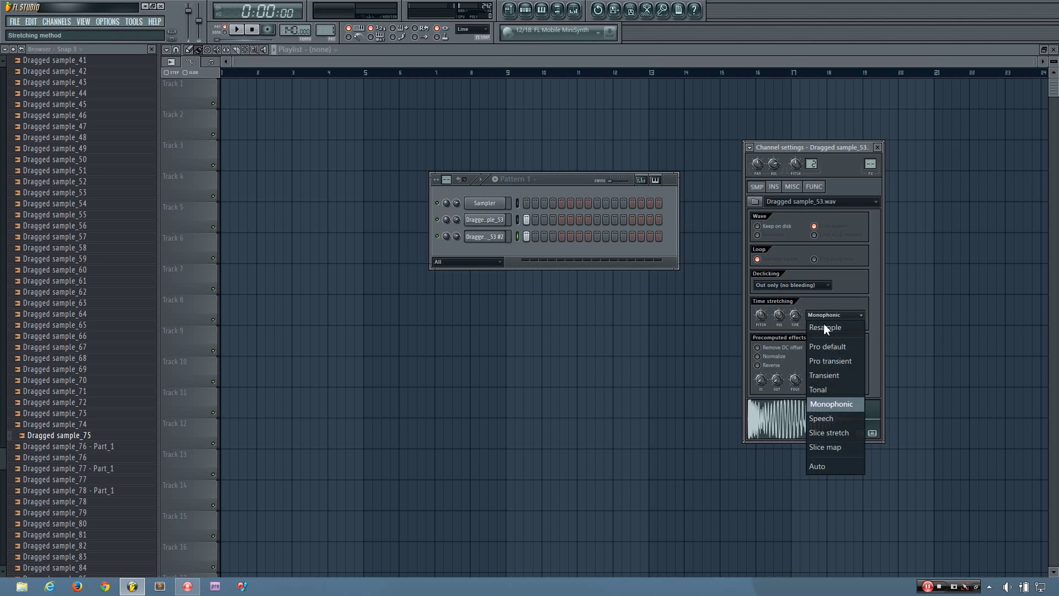
{"action": "left_click", "coordinate": [837, 467]}
{"action": "left_click_drag", "start_coordinate": [761, 315], "coordinate": [762, 306]}
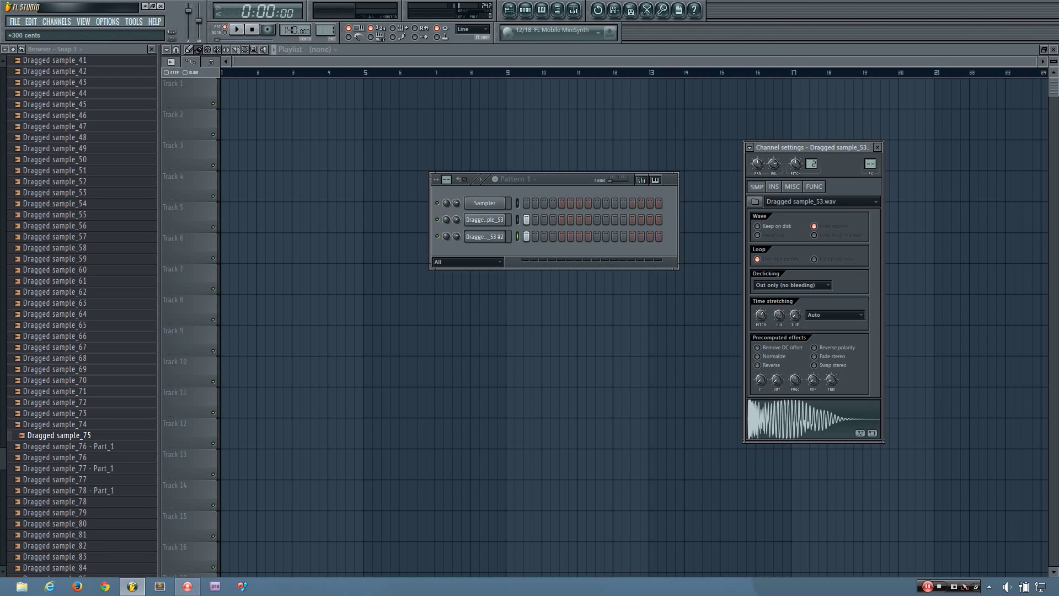
{"action": "left_click_drag", "start_coordinate": [761, 306], "coordinate": [763, 313]}
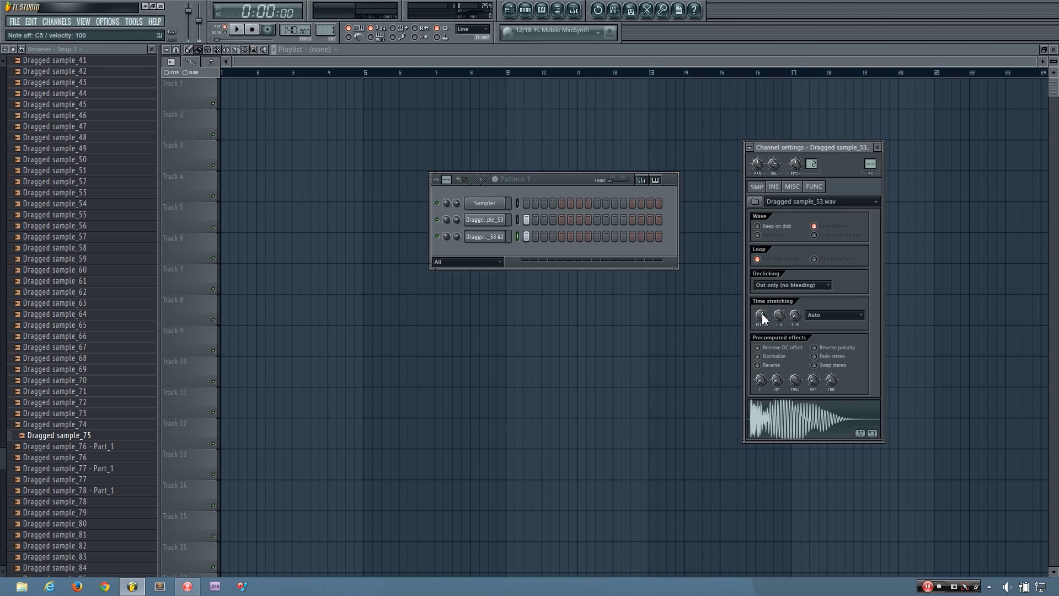
{"action": "left_click", "coordinate": [763, 320]}
{"action": "left_click_drag", "start_coordinate": [764, 320], "coordinate": [761, 318]}
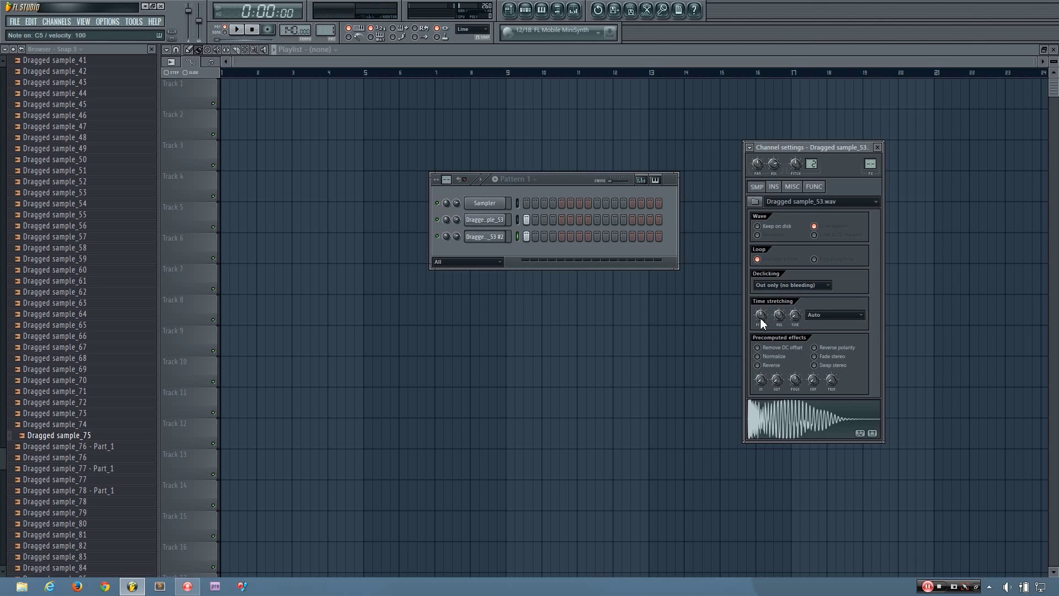
Add Dragged sample_75 as a new channel and trim the silence around its waveform.
{"action": "left_click_drag", "start_coordinate": [59, 435], "coordinate": [493, 255]}
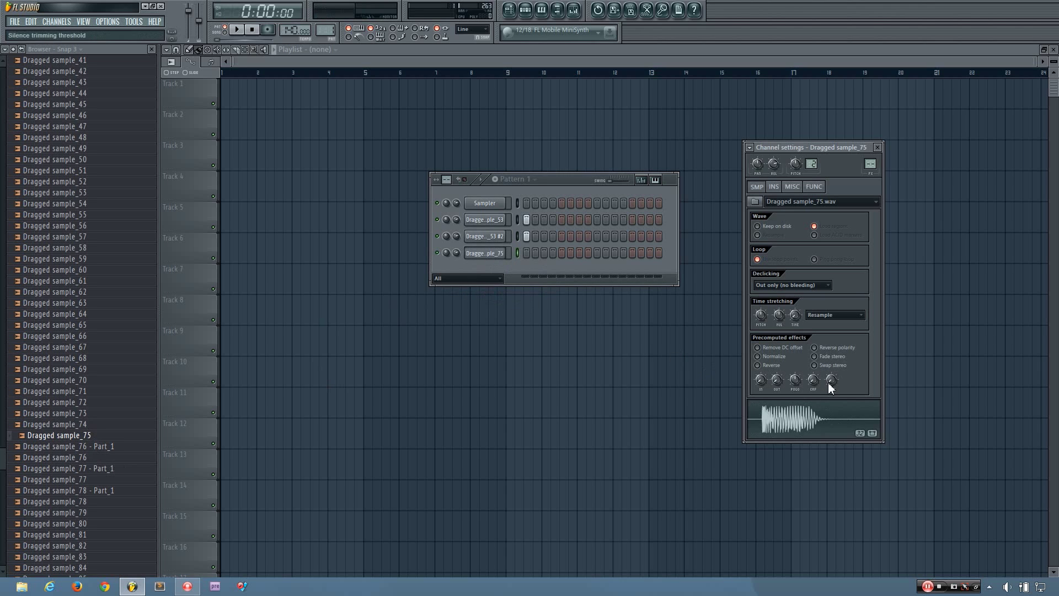
{"action": "left_click_drag", "start_coordinate": [829, 382], "coordinate": [829, 380]}
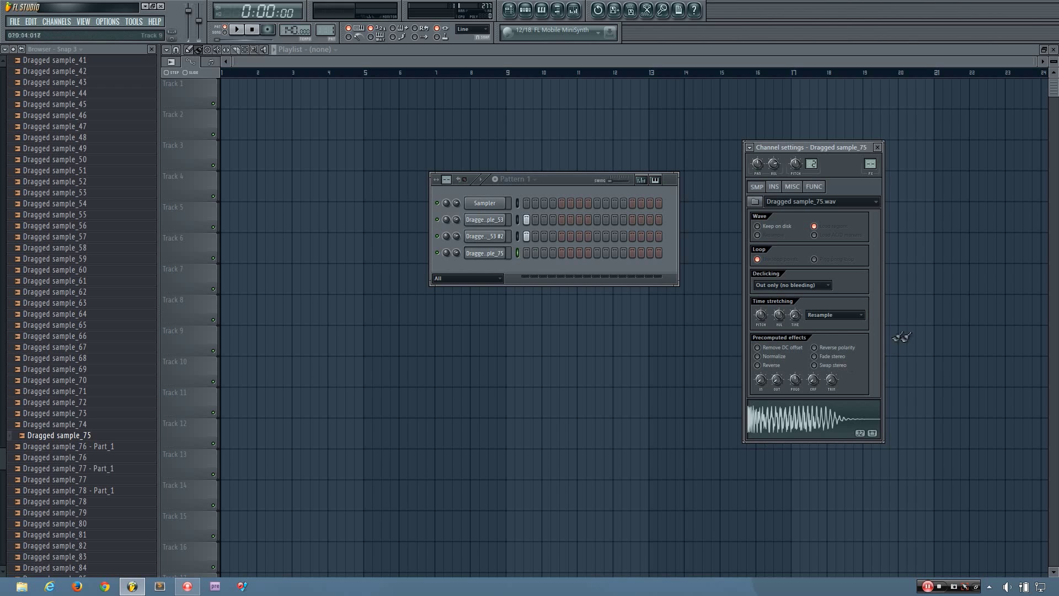
Set the stretching method of Dragged sample_75 to Auto and try its pitch at +500 cents.
{"action": "left_click", "coordinate": [819, 316]}
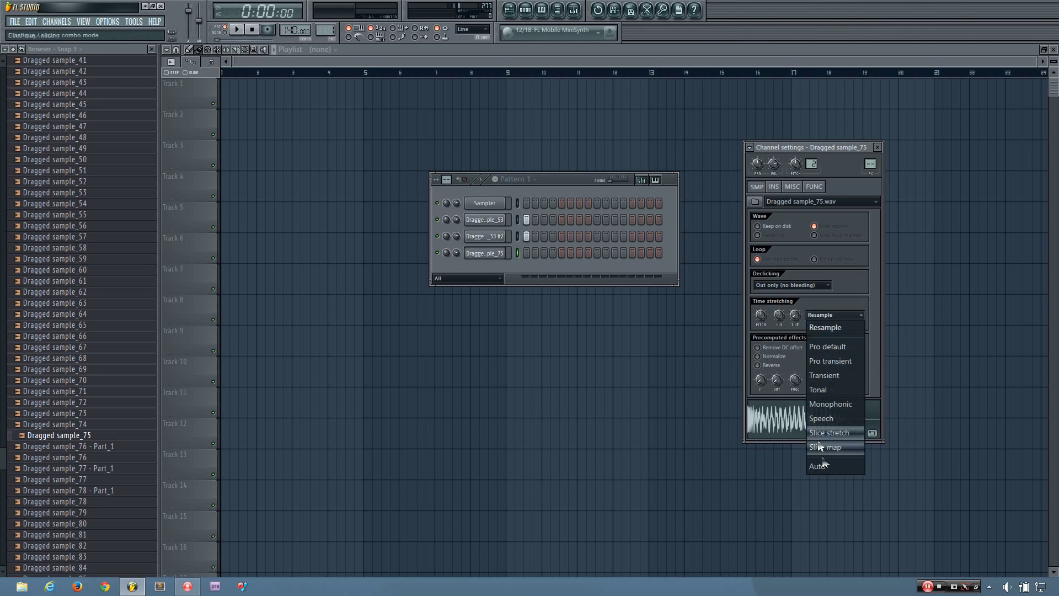
{"action": "left_click", "coordinate": [826, 467]}
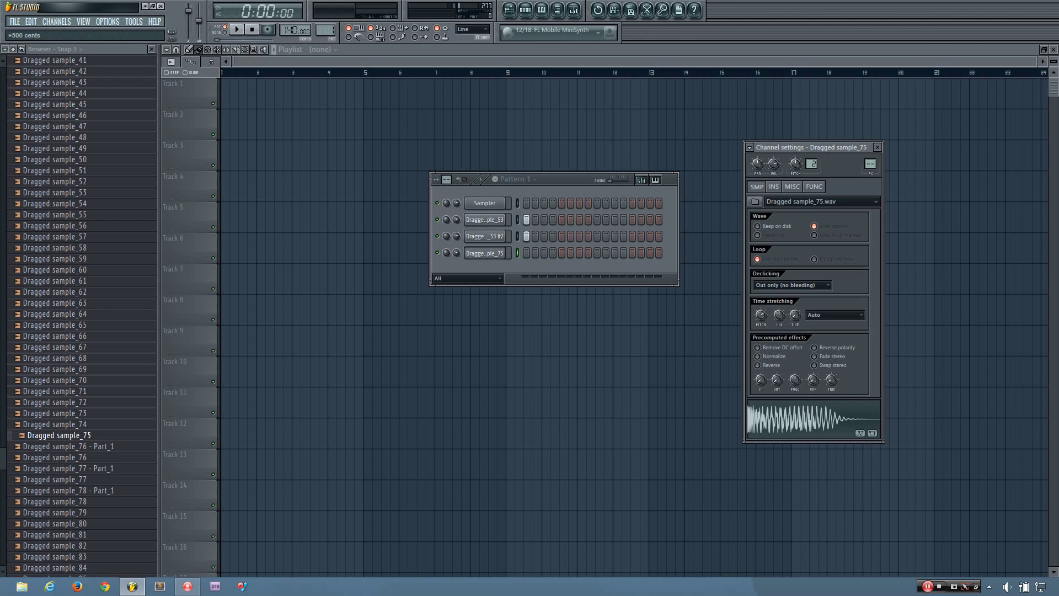
{"action": "left_click", "coordinate": [844, 419]}
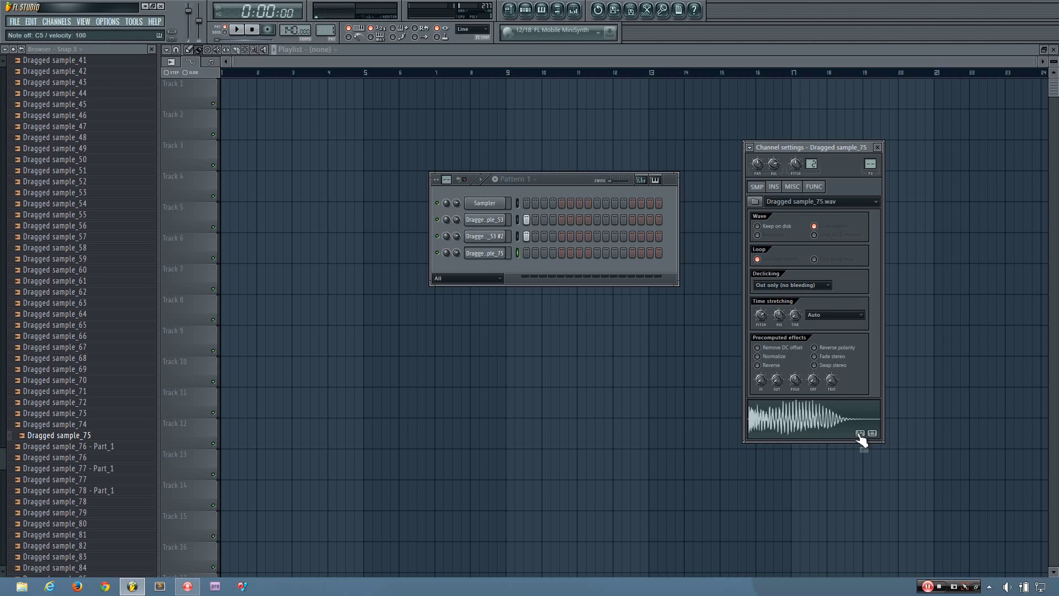
{"action": "scroll", "coordinate": [760, 317], "scroll_direction": "down", "scroll_amount": 2}
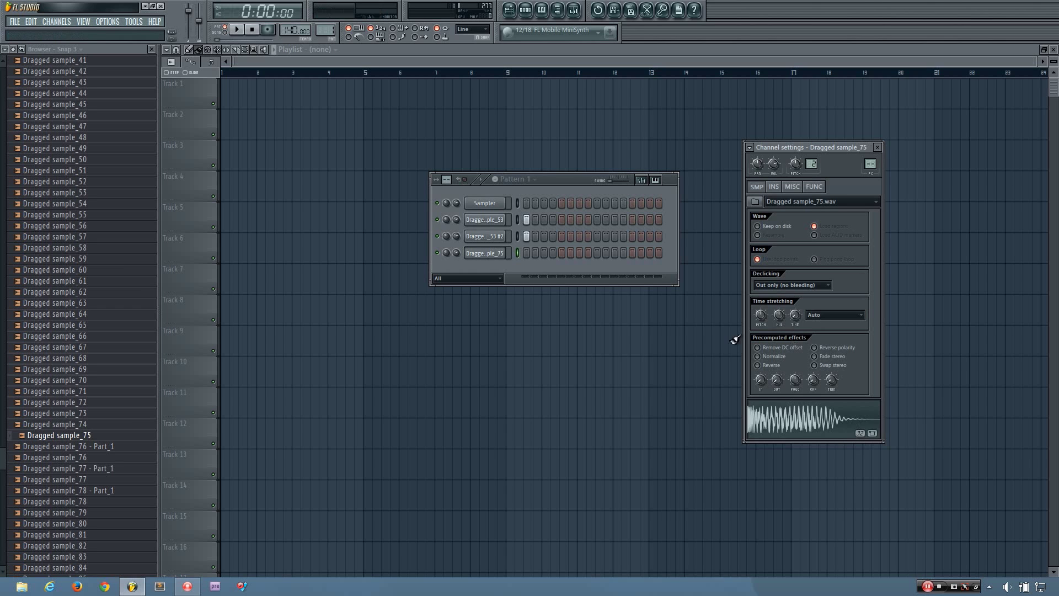
Send the Dragged sample_53 #2 step to the piano roll and move its one-bar note to F#5.
{"action": "left_click", "coordinate": [494, 238]}
{"action": "right_click", "coordinate": [495, 239]}
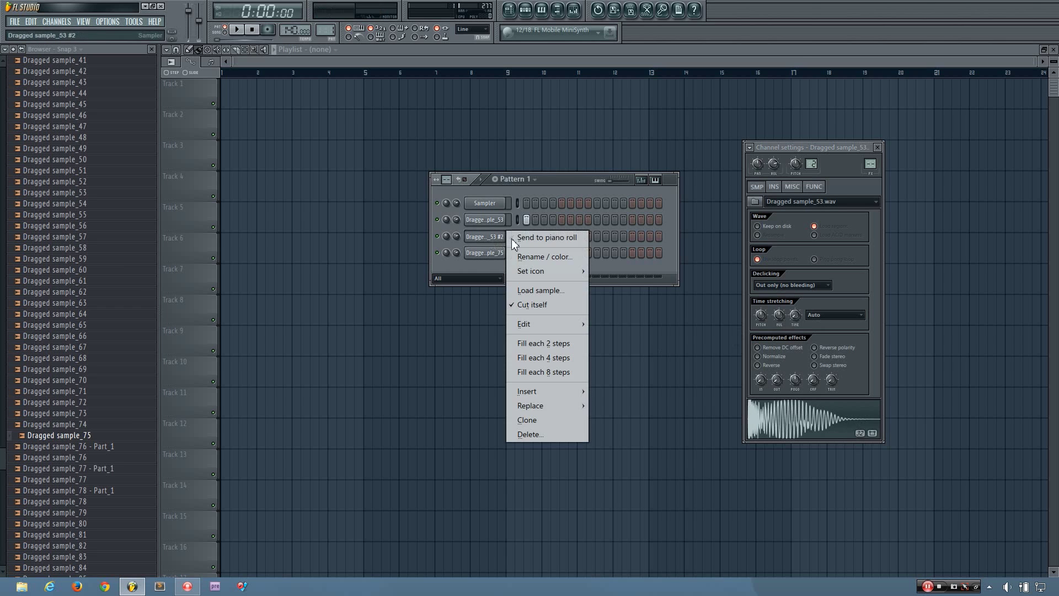
{"action": "left_click", "coordinate": [511, 239]}
{"action": "left_click_drag", "start_coordinate": [208, 256], "coordinate": [191, 154]}
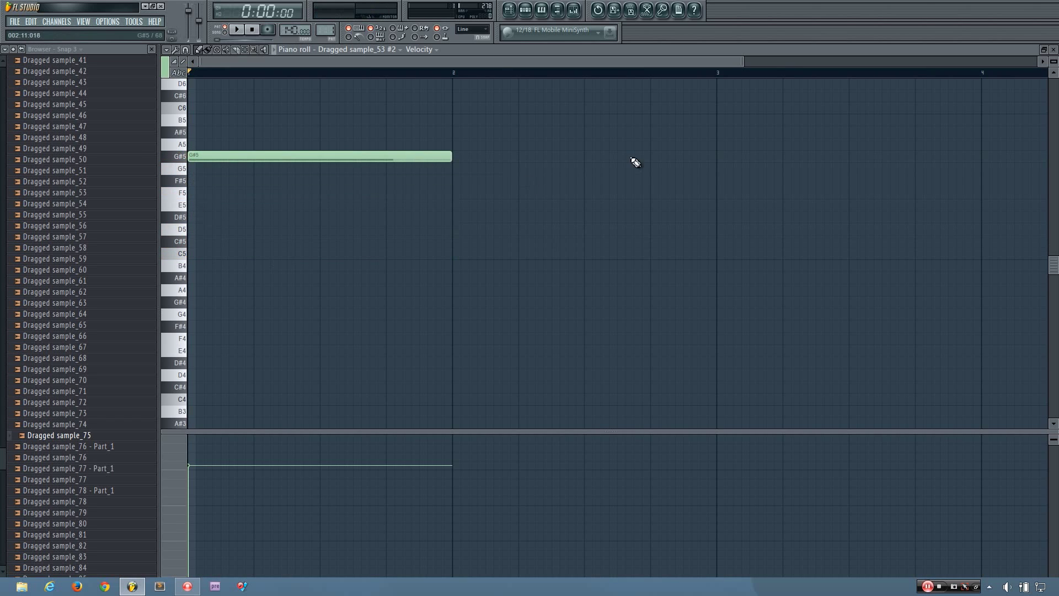
{"action": "left_click_drag", "start_coordinate": [267, 161], "coordinate": [260, 188]}
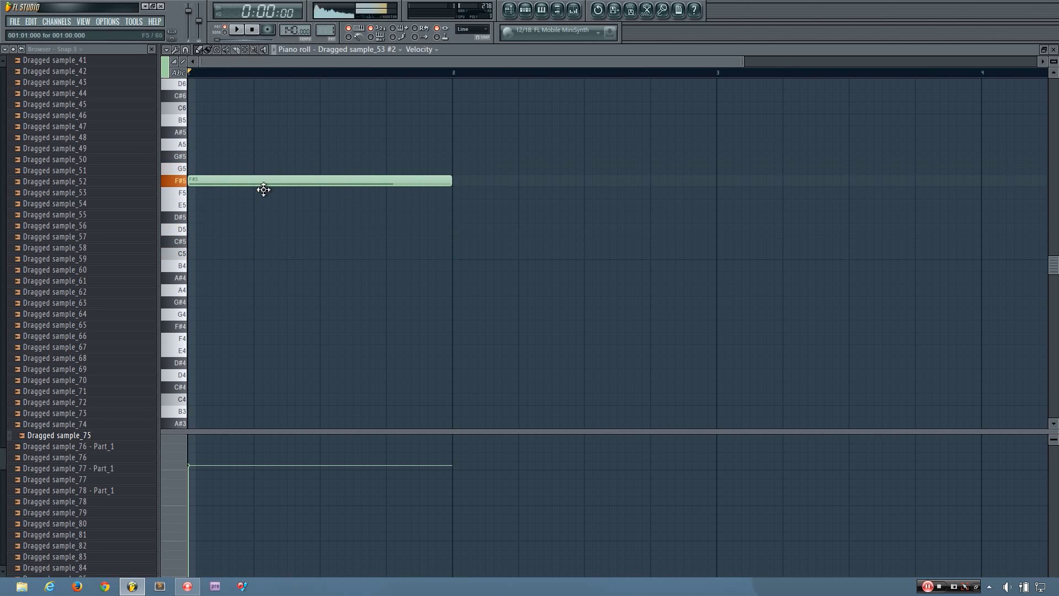
{"action": "left_click", "coordinate": [1054, 49]}
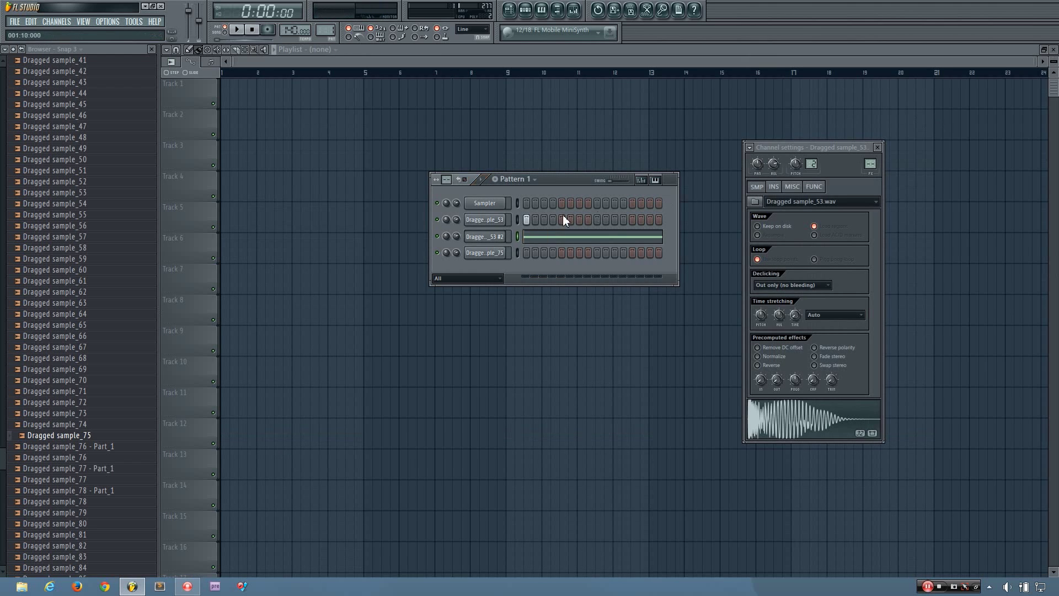
Set the stretching method of Dragged sample_53 #2 to Monophonic and try different time-stretch multipliers.
{"action": "left_click", "coordinate": [483, 237]}
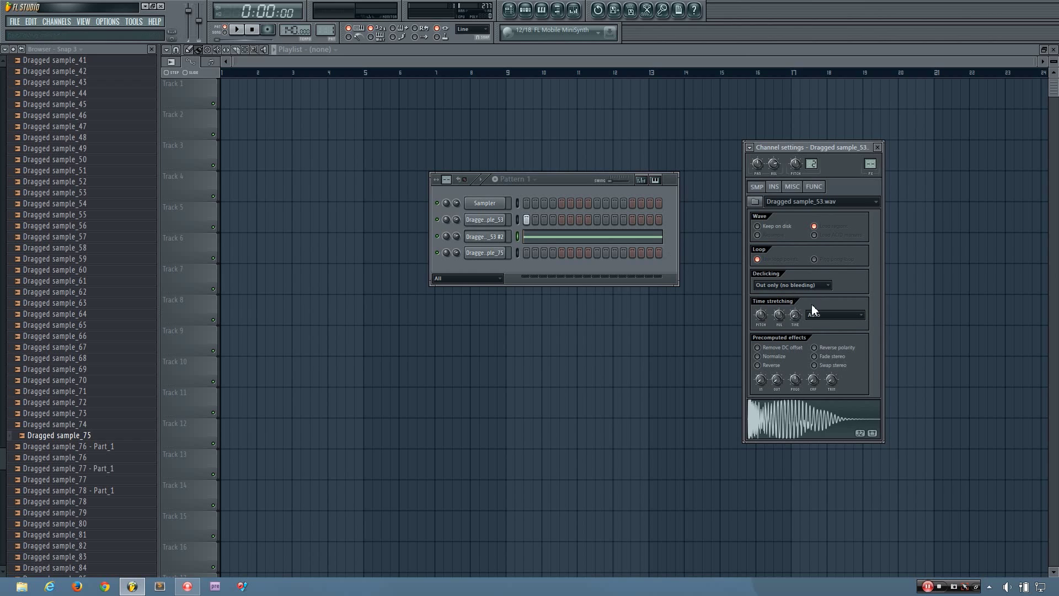
{"action": "left_click", "coordinate": [820, 318]}
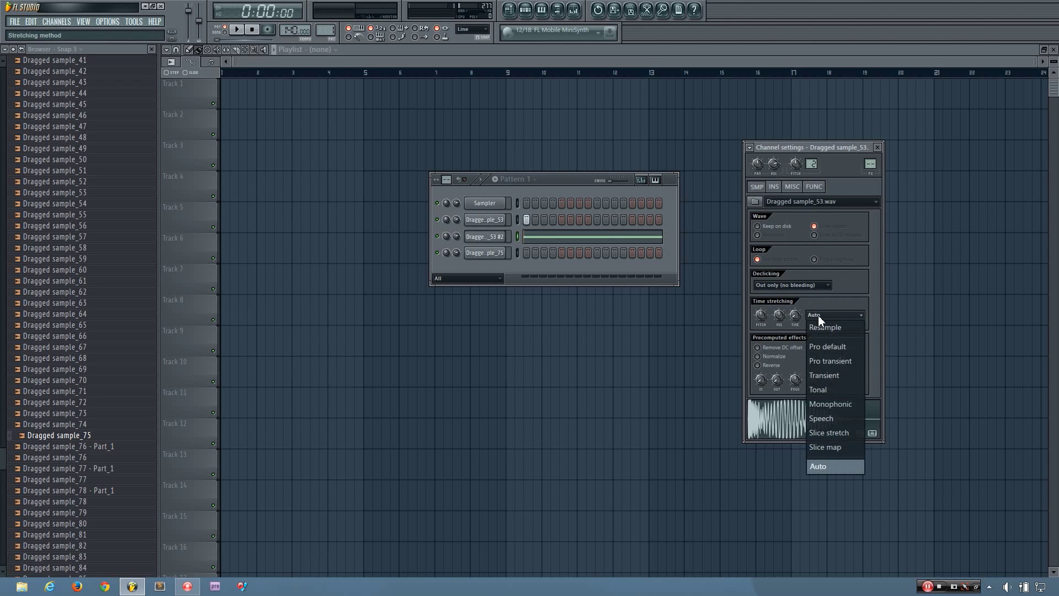
{"action": "left_click", "coordinate": [830, 405]}
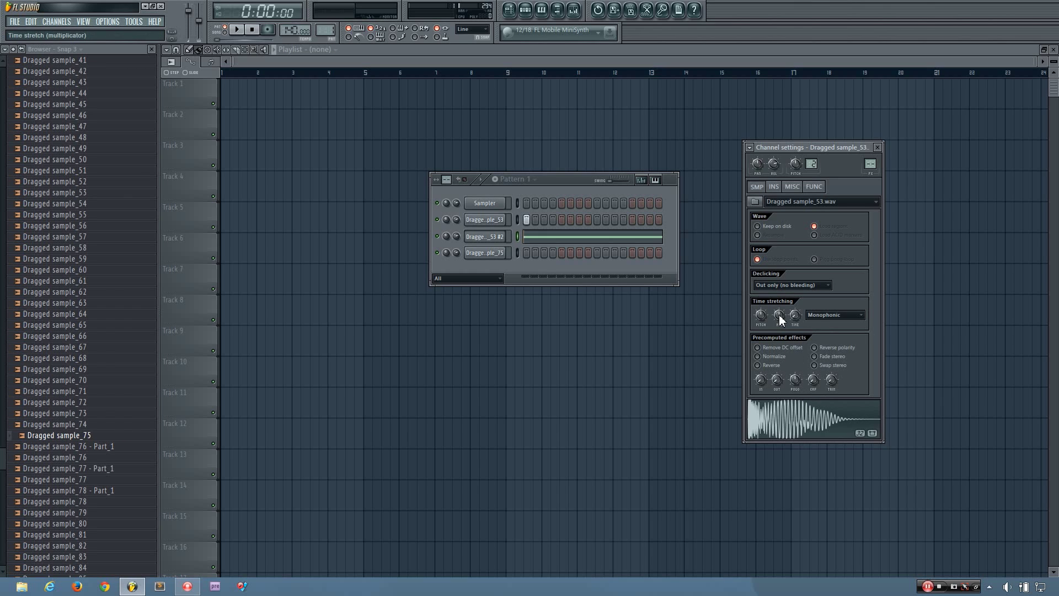
{"action": "left_click_drag", "start_coordinate": [779, 316], "coordinate": [779, 307]}
{"action": "left_click_drag", "start_coordinate": [779, 306], "coordinate": [782, 314]}
Audition the F#5 note of Dragged sample_53 #2 and readjust the channel's time-stretch multiplier.
{"action": "left_click", "coordinate": [550, 237]}
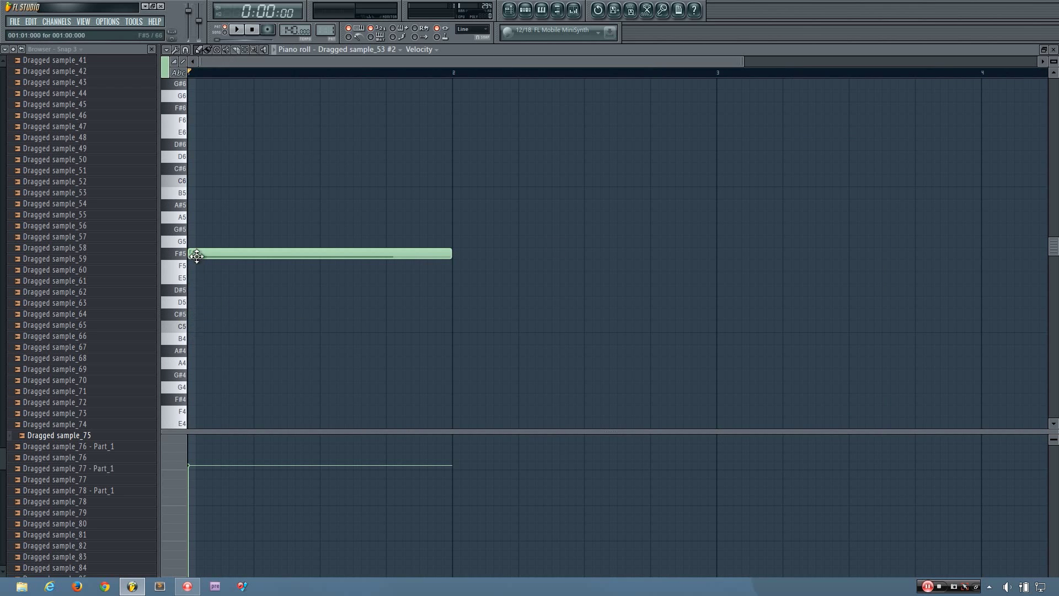
{"action": "left_click", "coordinate": [197, 256]}
{"action": "left_click", "coordinate": [1054, 50]}
{"action": "left_click_drag", "start_coordinate": [779, 317], "coordinate": [779, 315]}
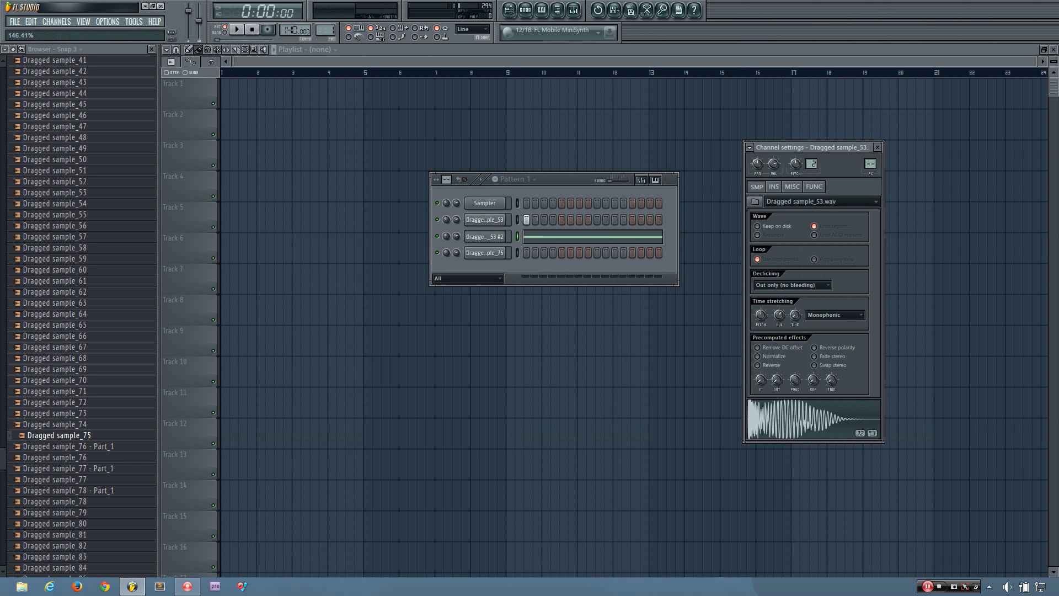
{"action": "left_click_drag", "start_coordinate": [779, 315], "coordinate": [796, 322]}
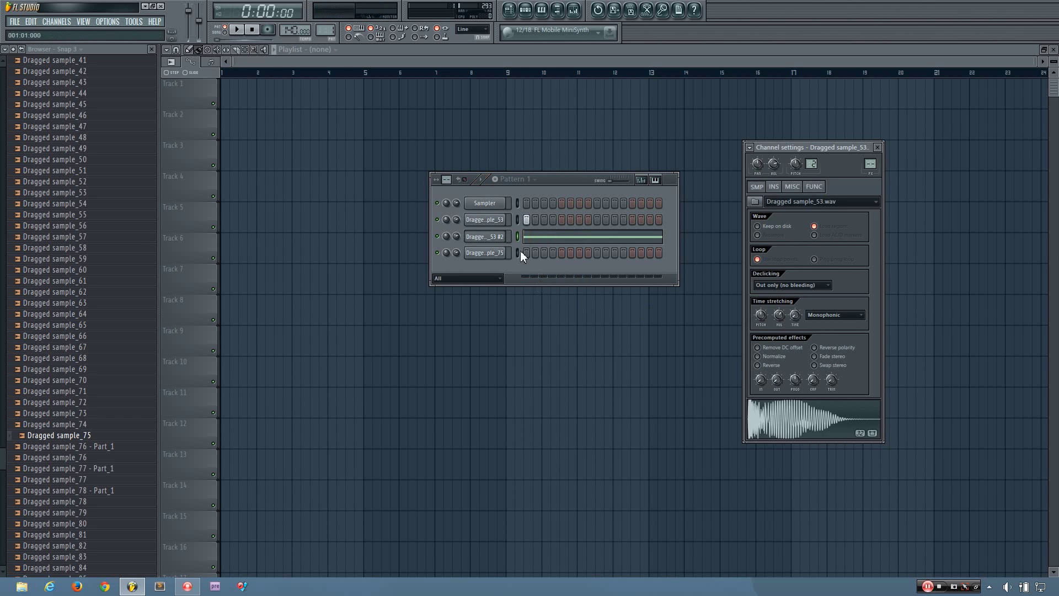
Clone the Dragged sample_53 #2 channel and open the new clone's settings.
{"action": "right_click", "coordinate": [503, 243]}
{"action": "left_click", "coordinate": [554, 418]}
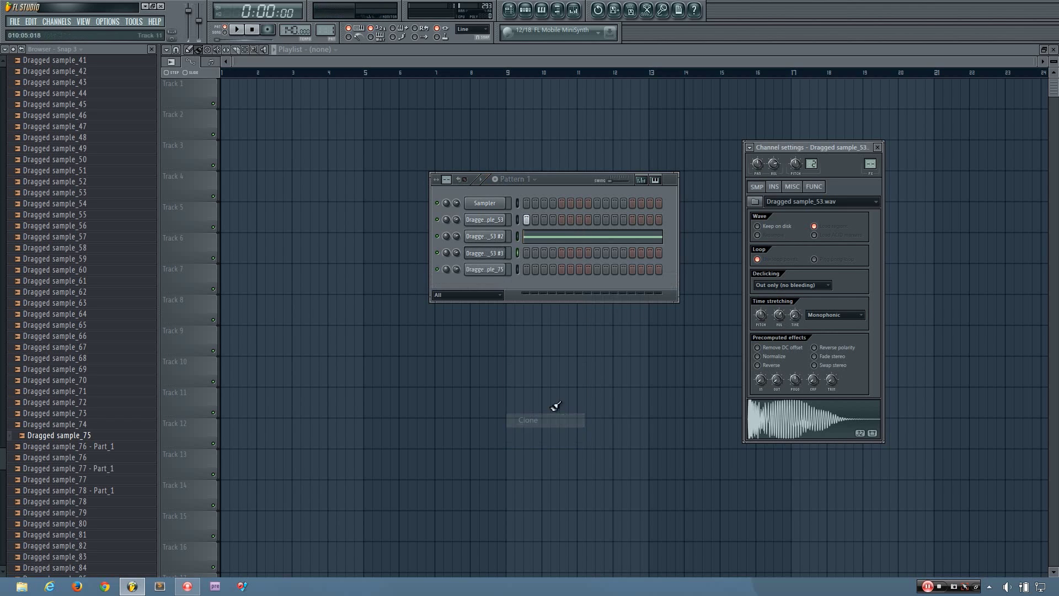
{"action": "left_click", "coordinate": [498, 254]}
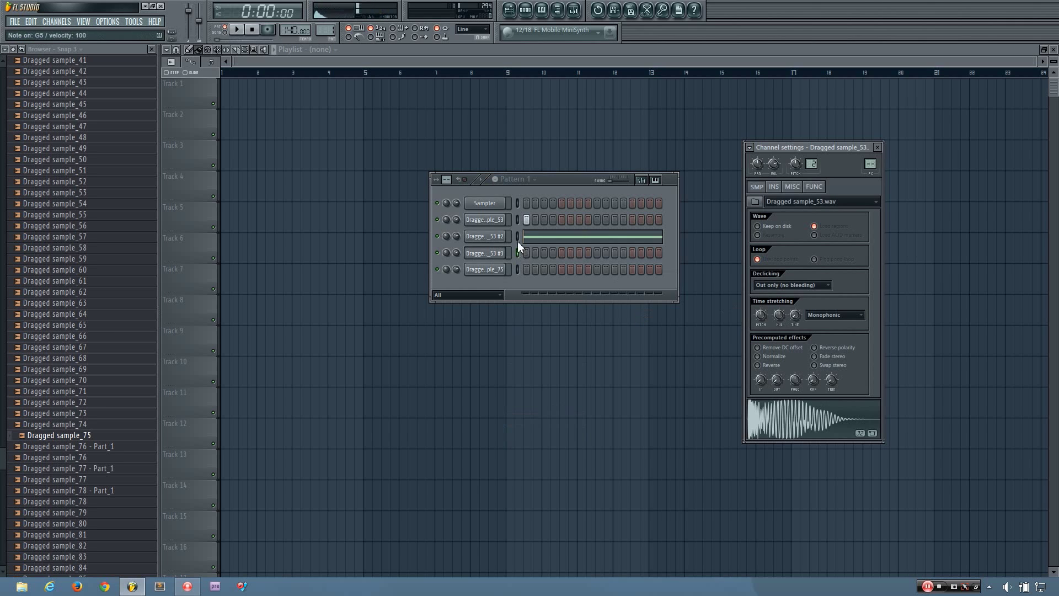
Play Pattern 1 repeatedly to hear the Dragged sample_53 attack and tail layers together.
{"action": "key", "text": "space"}
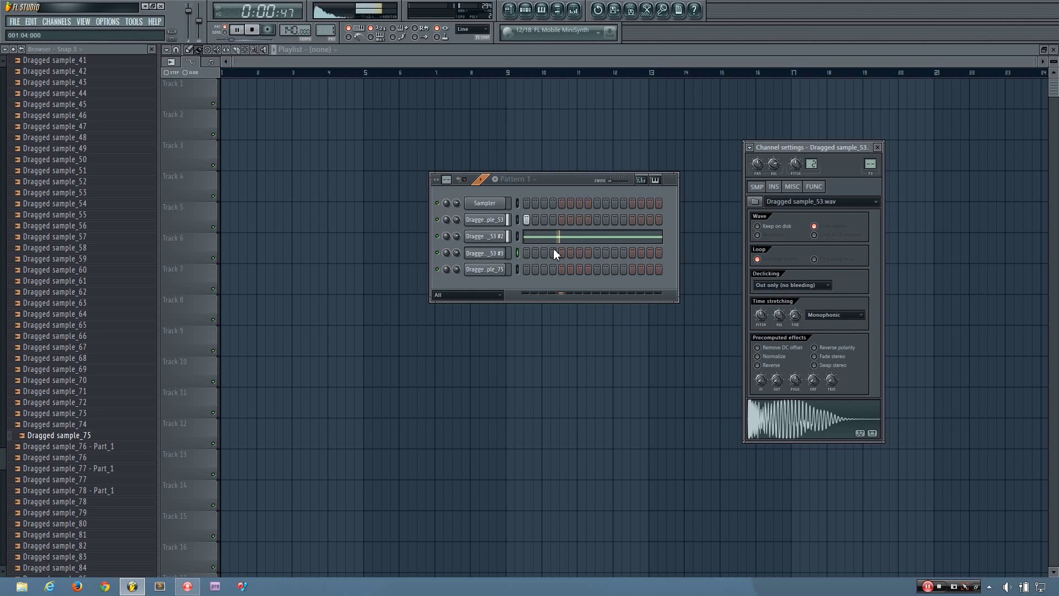
{"action": "key", "text": "space"}
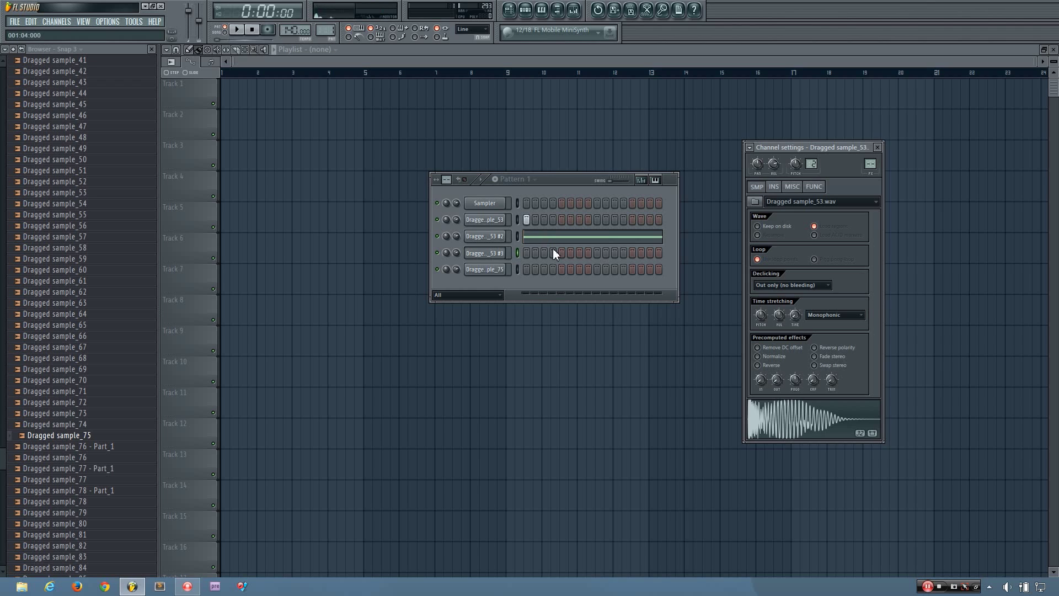
{"action": "key", "text": "space"}
{"action": "key", "text": "space"}
{"action": "key", "text": "space"}
{"action": "key", "text": "space"}
Open the settings of the Dragged sample_75 channel and audition the sample at G5 and C5.
{"action": "left_click", "coordinate": [500, 269]}
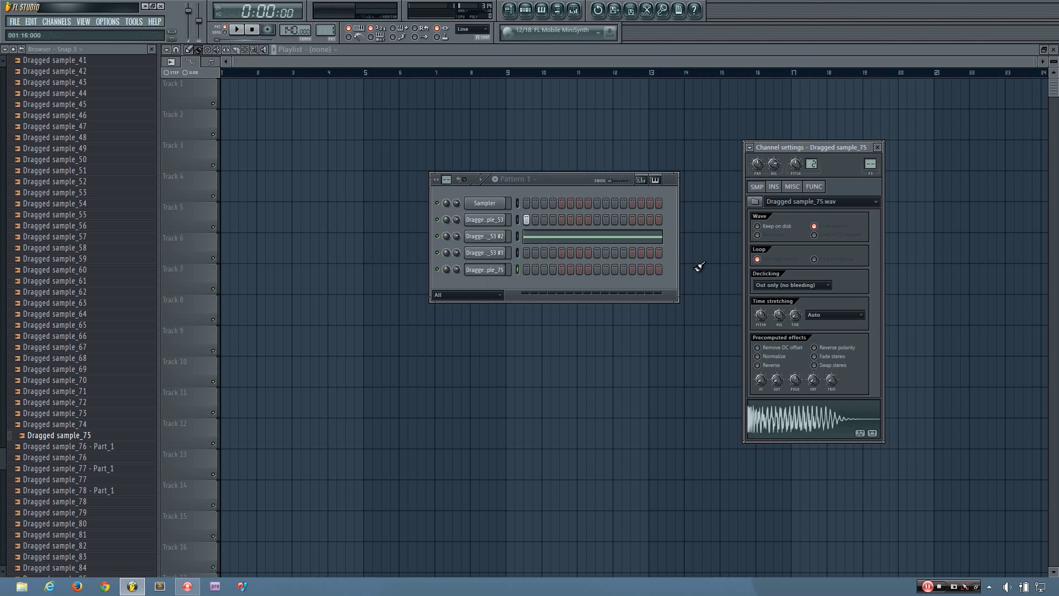
{"action": "key", "text": "b"}
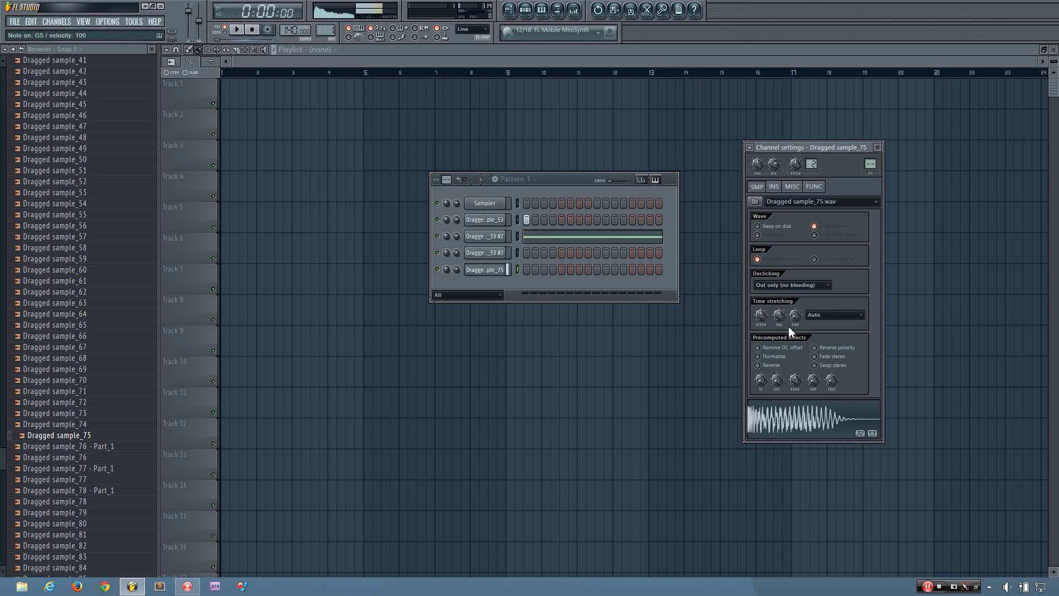
{"action": "key", "text": "z"}
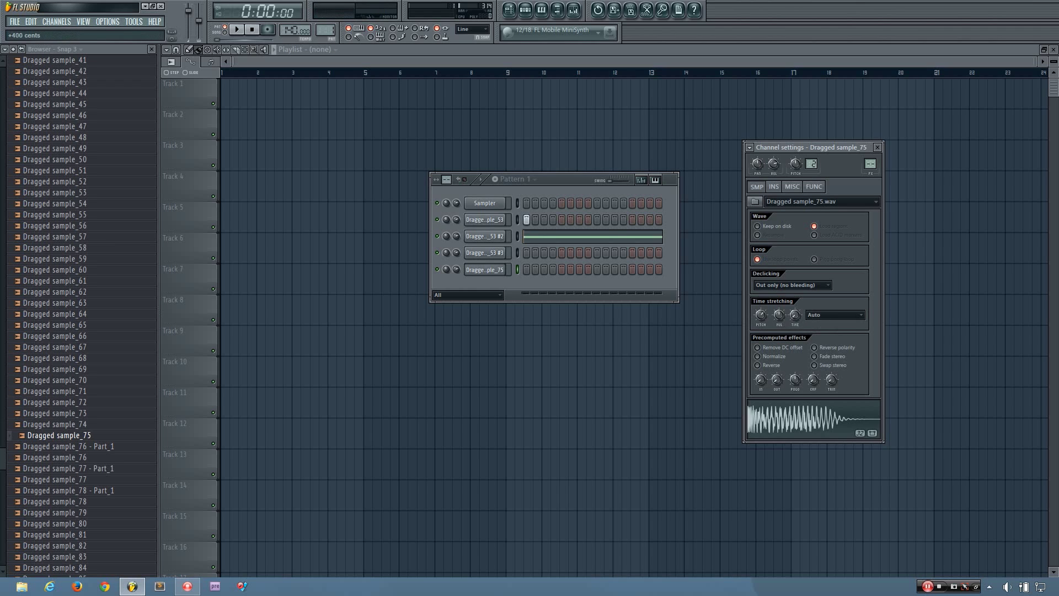
Try different time-stretching pitch shifts on Dragged sample_75 and audition it at C5 and G5.
{"action": "left_click_drag", "start_coordinate": [761, 314], "coordinate": [760, 311]}
{"action": "key", "text": "z"}
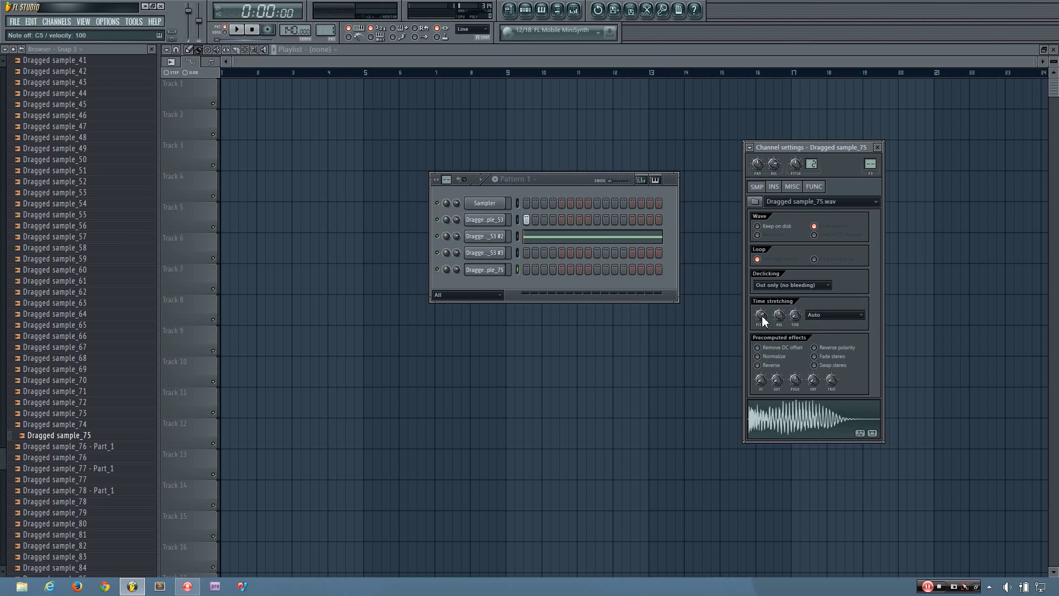
{"action": "left_click_drag", "start_coordinate": [760, 314], "coordinate": [760, 315]}
{"action": "key", "text": "z"}
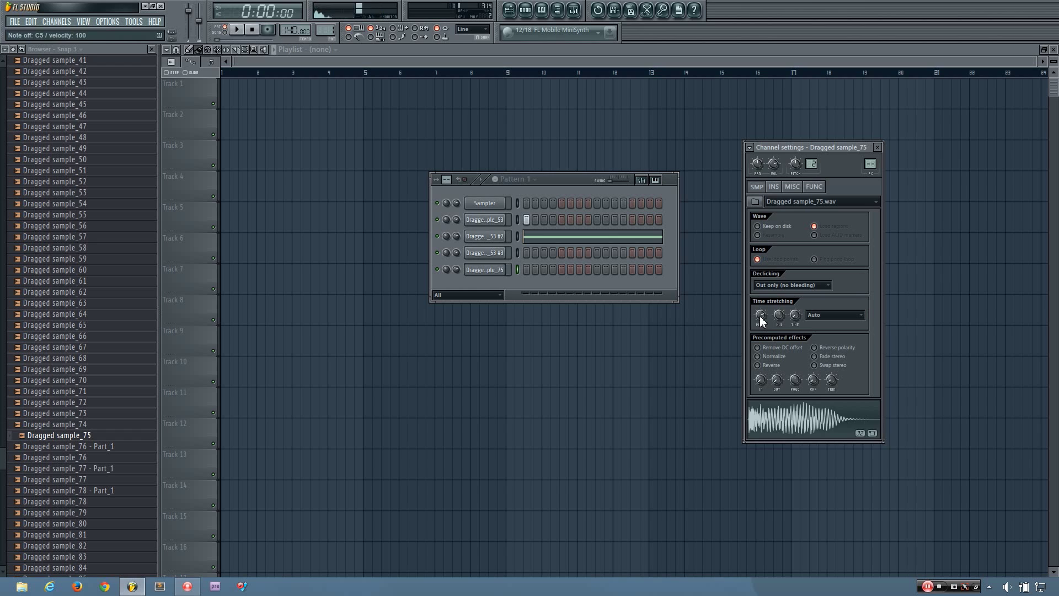
{"action": "key", "text": "b"}
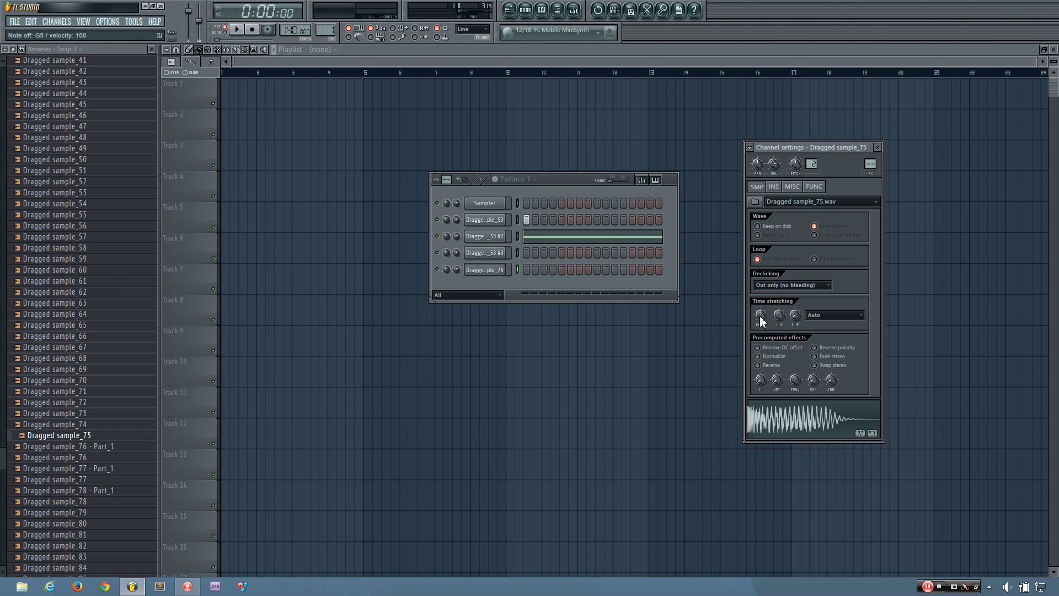
Set the stretching method of Dragged sample_75 to Monophonic and audition different time-stretch multipliers.
{"action": "left_click", "coordinate": [822, 315]}
{"action": "left_click", "coordinate": [842, 404]}
{"action": "mouse_move", "coordinate": [780, 313]}
{"action": "left_mouse_down"}
{"action": "mouse_move", "coordinate": [781, 305]}
{"action": "mouse_move", "coordinate": [786, 327]}
{"action": "left_mouse_up"}
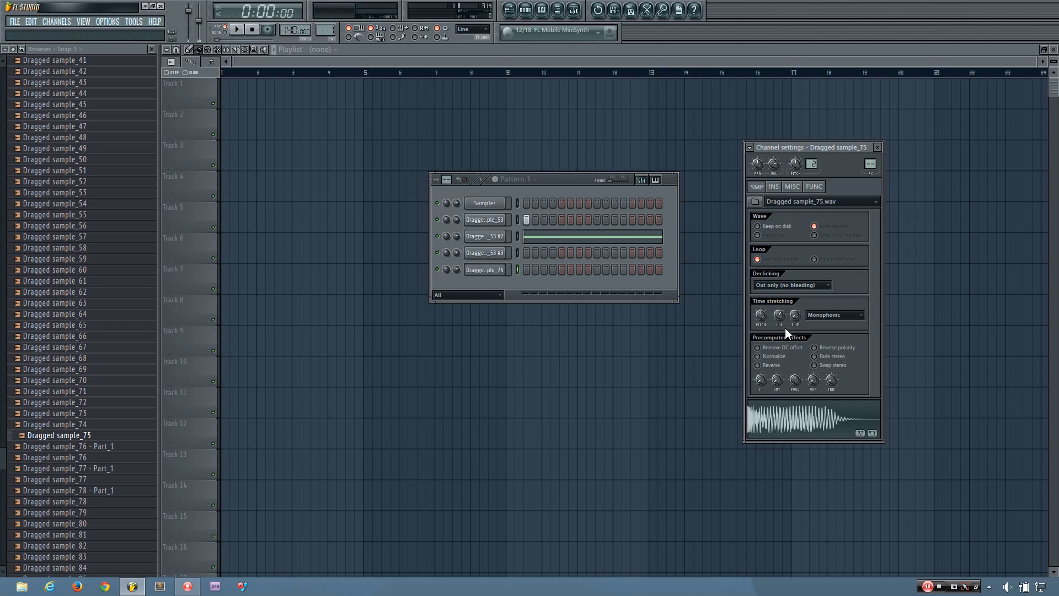
{"action": "key", "text": "b"}
{"action": "left_click", "coordinate": [778, 317]}
{"action": "key", "text": "b"}
{"action": "left_click", "coordinate": [778, 317]}
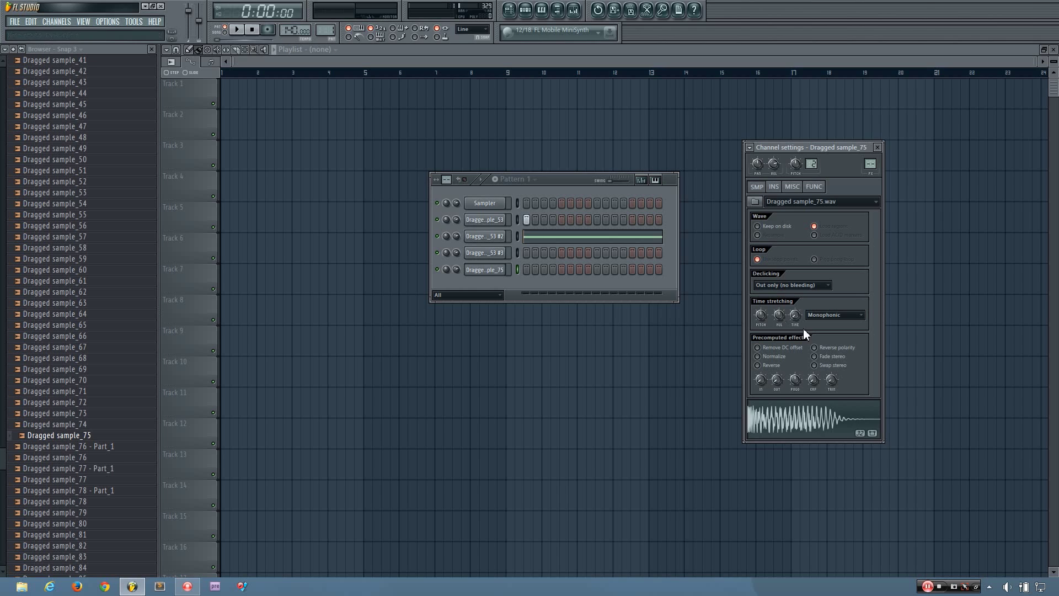
{"action": "left_click", "coordinate": [835, 316]}
{"action": "left_click_drag", "start_coordinate": [779, 318], "coordinate": [782, 314]}
Disable the volume envelope of Dragged sample_53 #3 and return to its sample settings.
{"action": "left_click", "coordinate": [500, 252]}
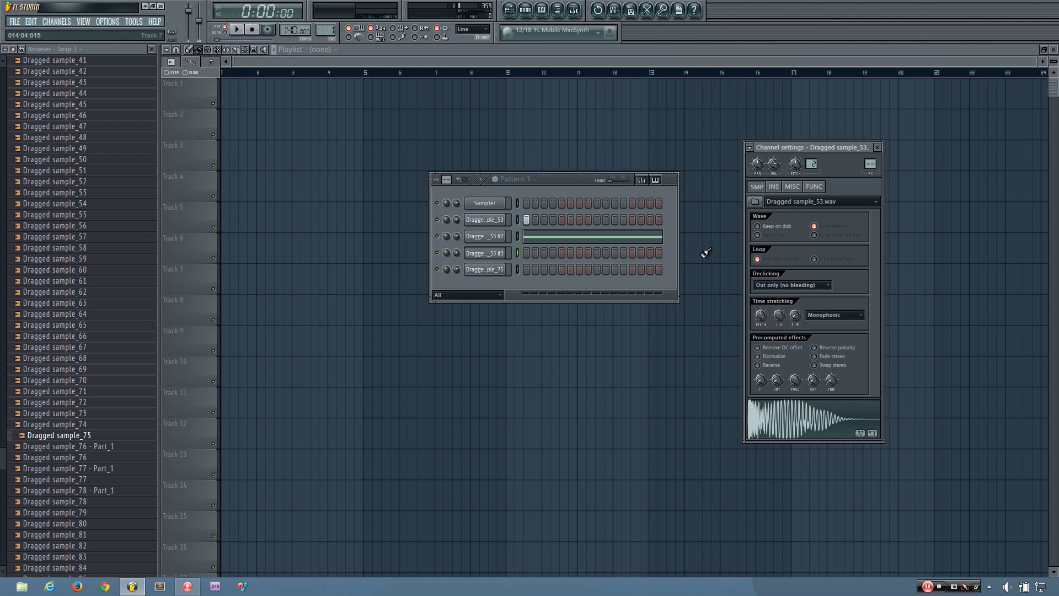
{"action": "left_click", "coordinate": [775, 188]}
{"action": "left_click", "coordinate": [753, 215]}
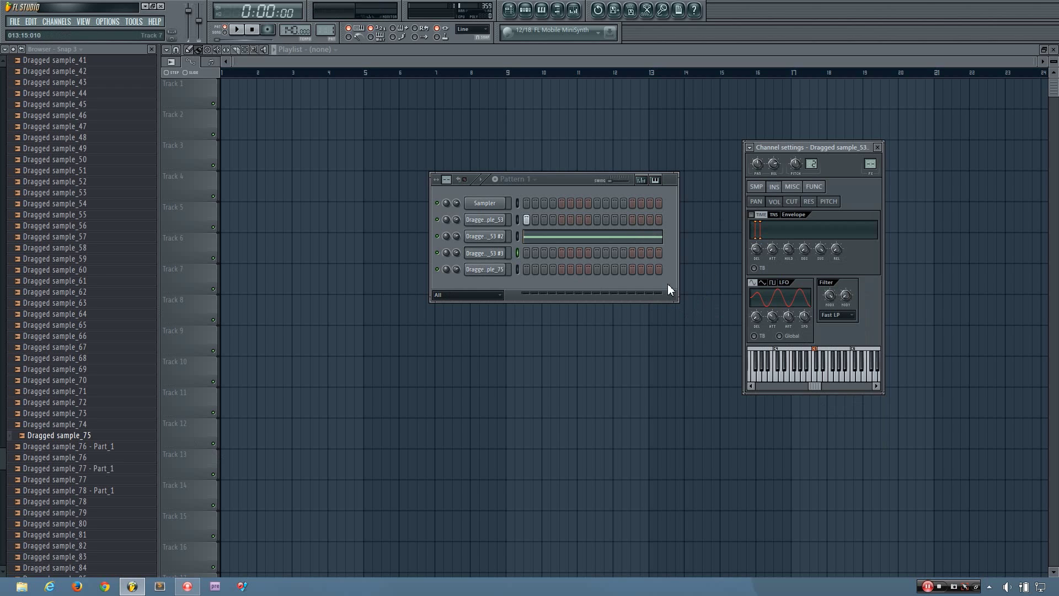
{"action": "left_click", "coordinate": [757, 187]}
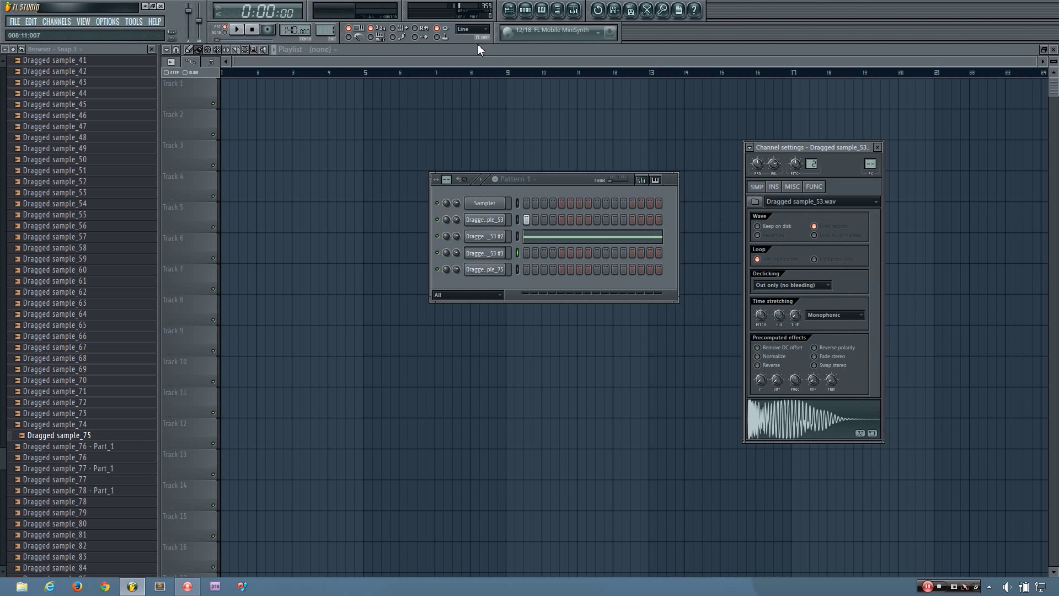
In a new empty pattern, place a one-bar C5 note for Dragged sample_53 #3 in the piano roll.
{"action": "key", "text": "F4"}
{"action": "left_click", "coordinate": [528, 252]}
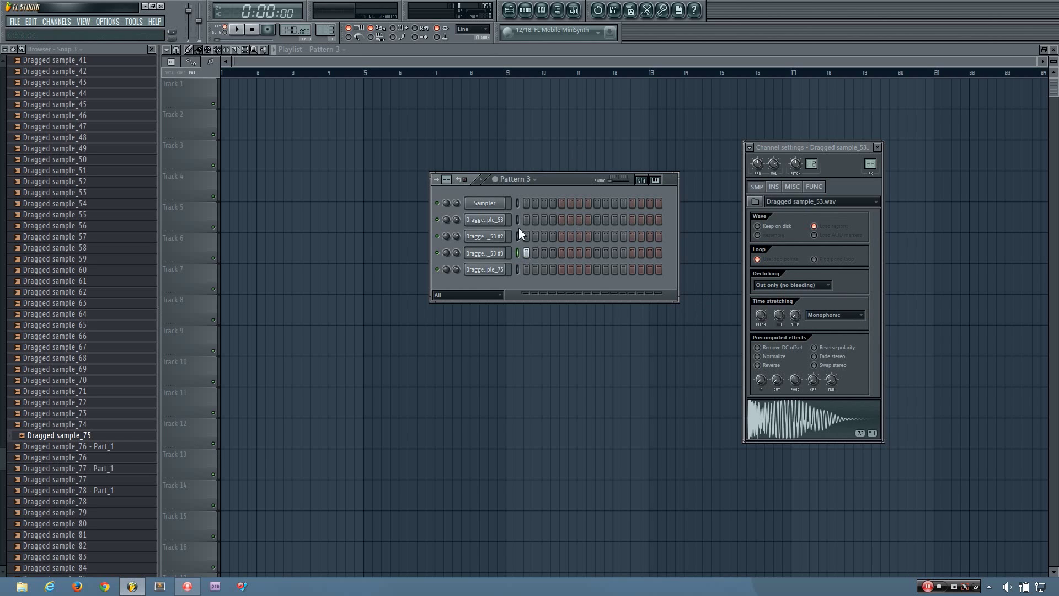
{"action": "right_click", "coordinate": [494, 255]}
{"action": "left_click", "coordinate": [540, 255]}
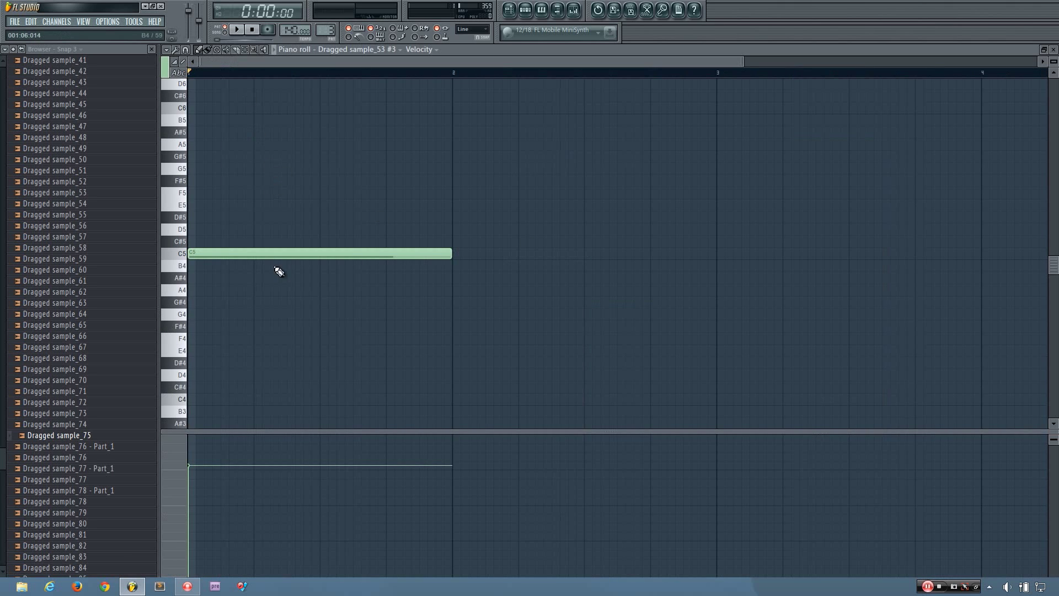
Add a slide note at A#4 starting at 001:01:018 and shorten it to 12 ticks.
{"action": "left_click", "coordinate": [203, 278]}
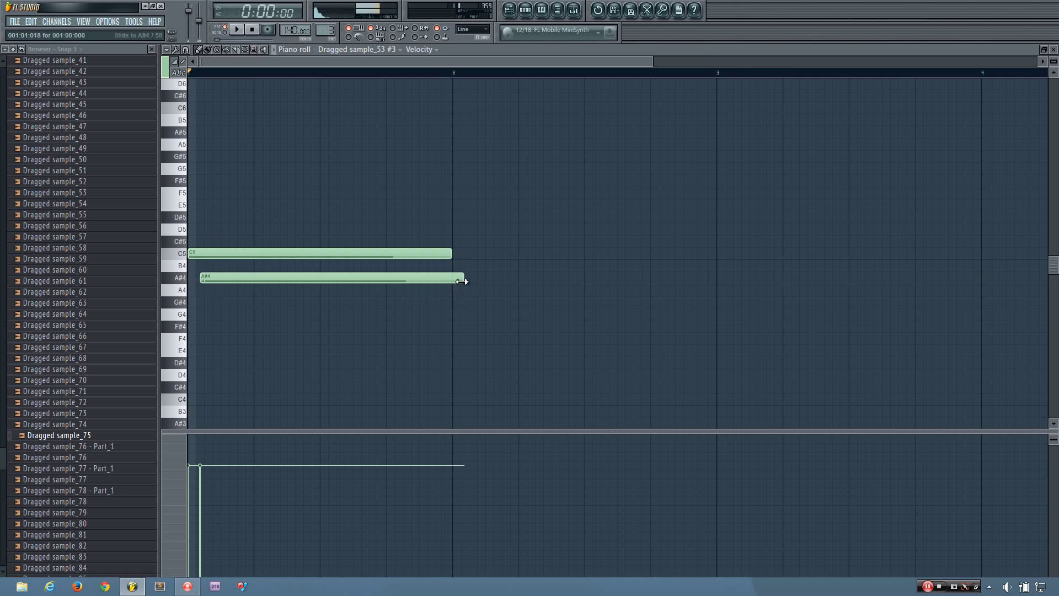
{"action": "left_click_drag", "start_coordinate": [468, 277], "coordinate": [207, 312]}
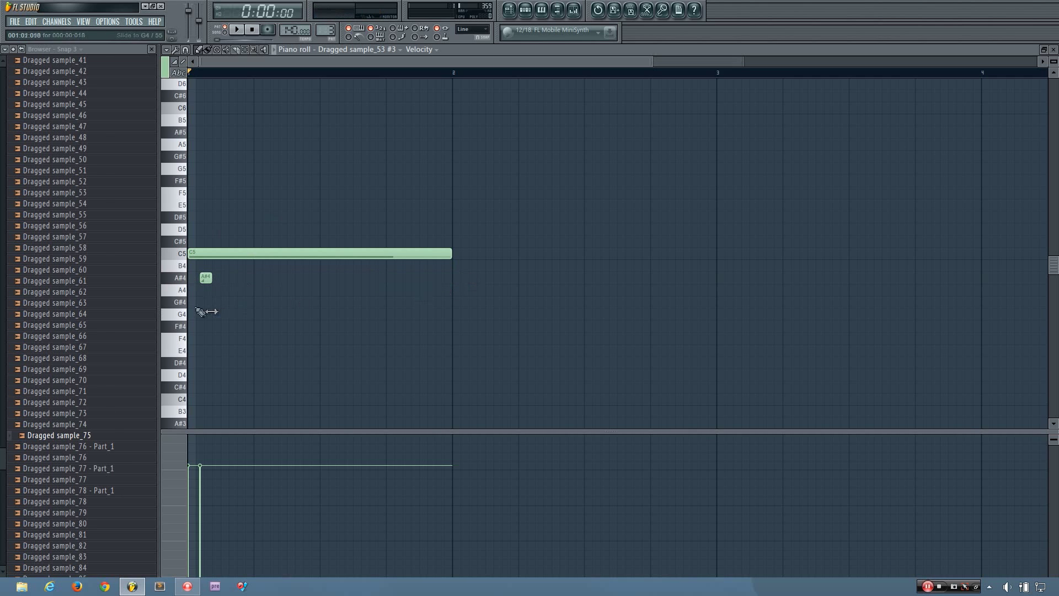
{"action": "scroll", "coordinate": [194, 307], "scroll_direction": "up", "scroll_amount": 5, "text": "ctrl"}
{"action": "left_click_drag", "start_coordinate": [288, 64], "coordinate": [163, 95]}
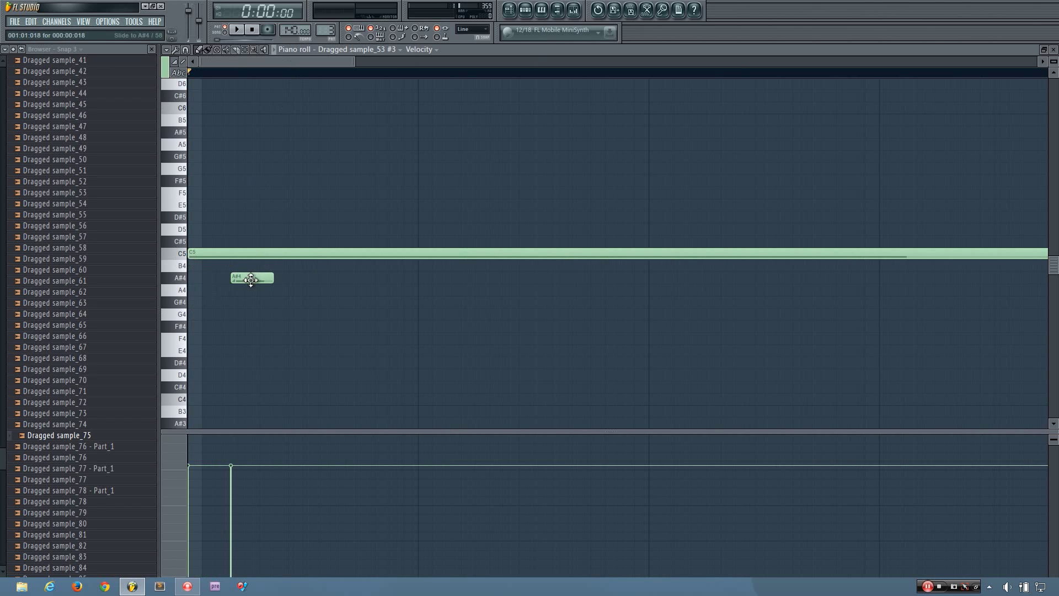
{"action": "left_click_drag", "start_coordinate": [265, 284], "coordinate": [255, 286]}
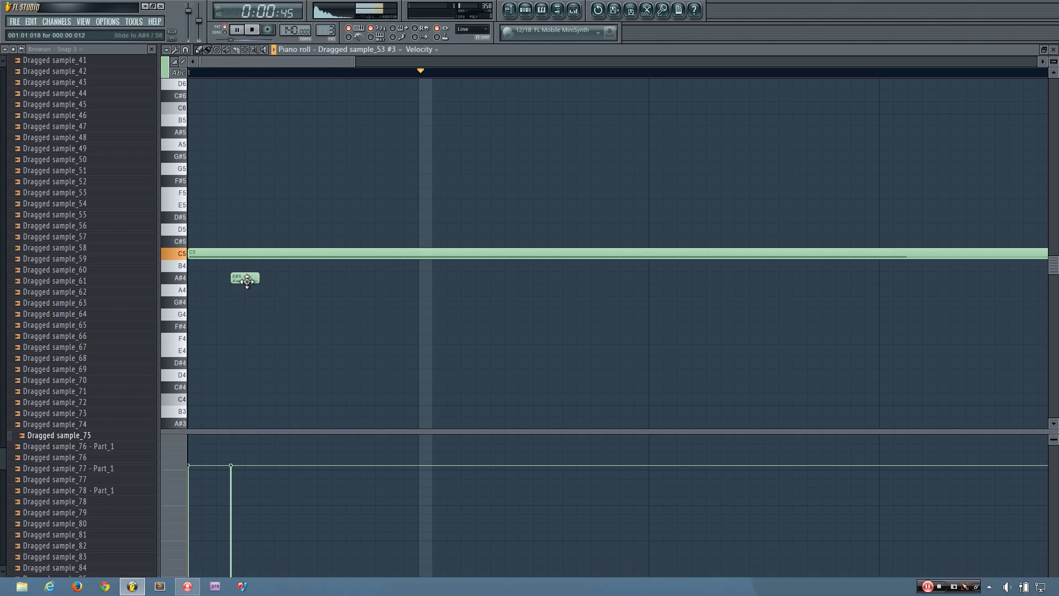
Compare the pattern's playback with the A#4 slide note removed and put back.
{"action": "key", "text": "space"}
{"action": "right_click", "coordinate": [247, 280]}
{"action": "left_click", "coordinate": [246, 280]}
{"action": "key", "text": "space"}
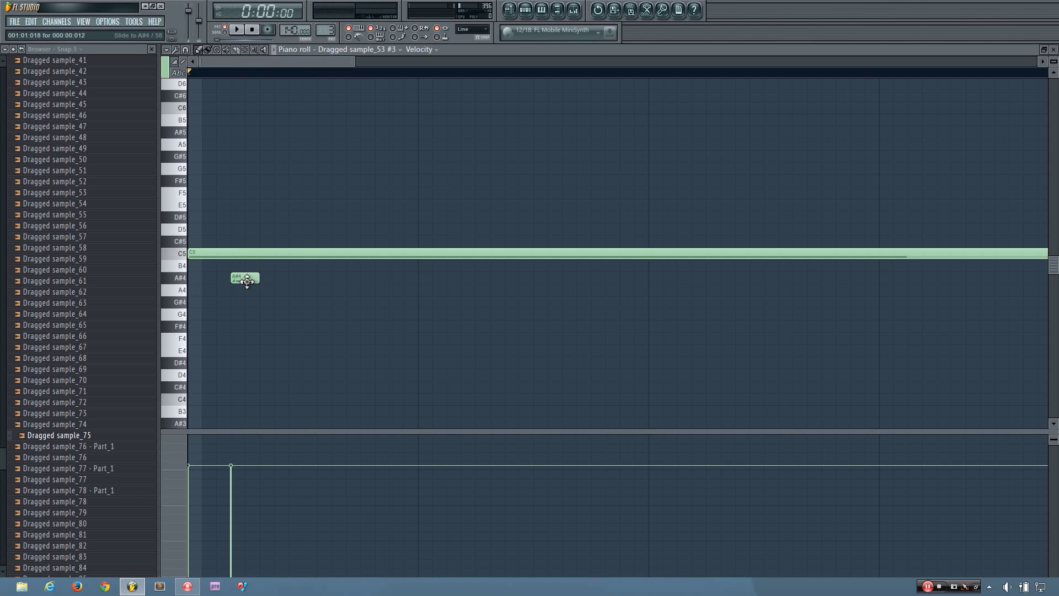
Raise the slide note from A#4 to G5 and play the pattern.
{"action": "left_click_drag", "start_coordinate": [247, 280], "coordinate": [246, 167]}
{"action": "key", "text": "space"}
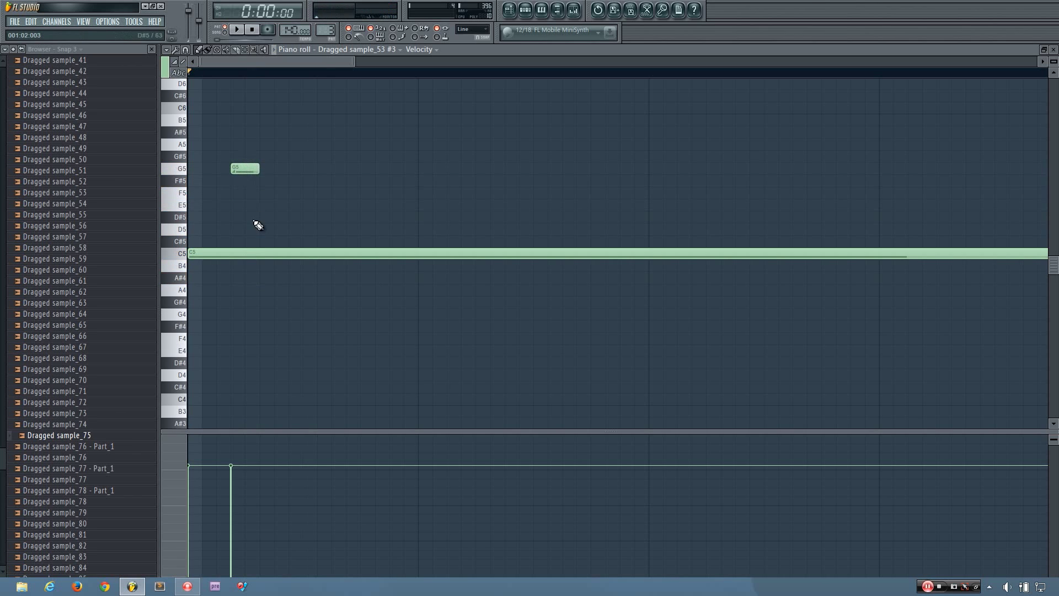
{"action": "key", "text": "space"}
Delete the G5 slide note, play the pattern without it, and undo the deletion.
{"action": "right_click", "coordinate": [240, 169]}
{"action": "key", "text": "space"}
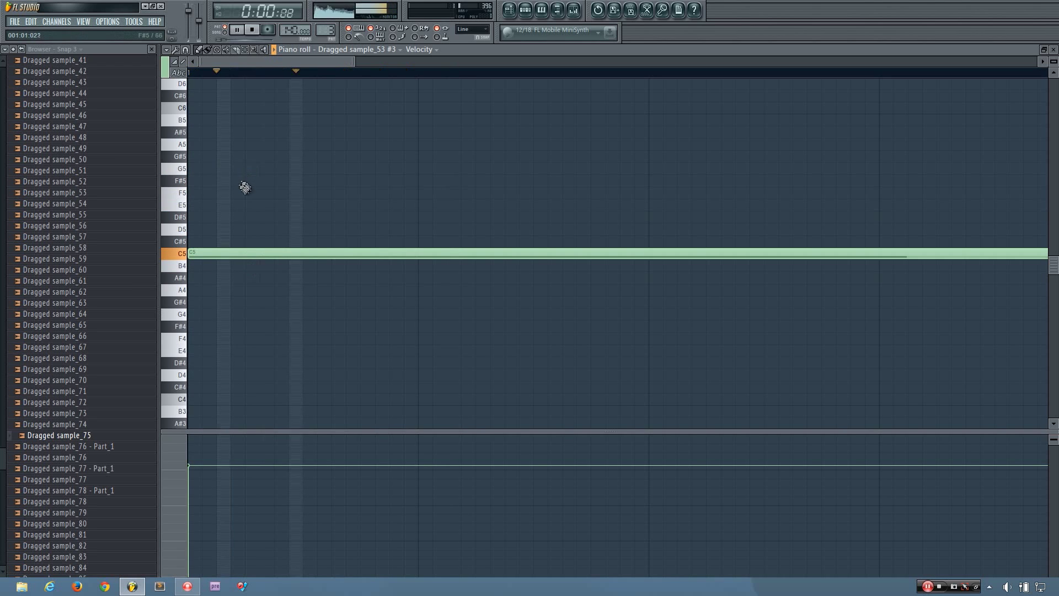
{"action": "key", "text": "ctrl+z"}
{"action": "key", "text": "space"}
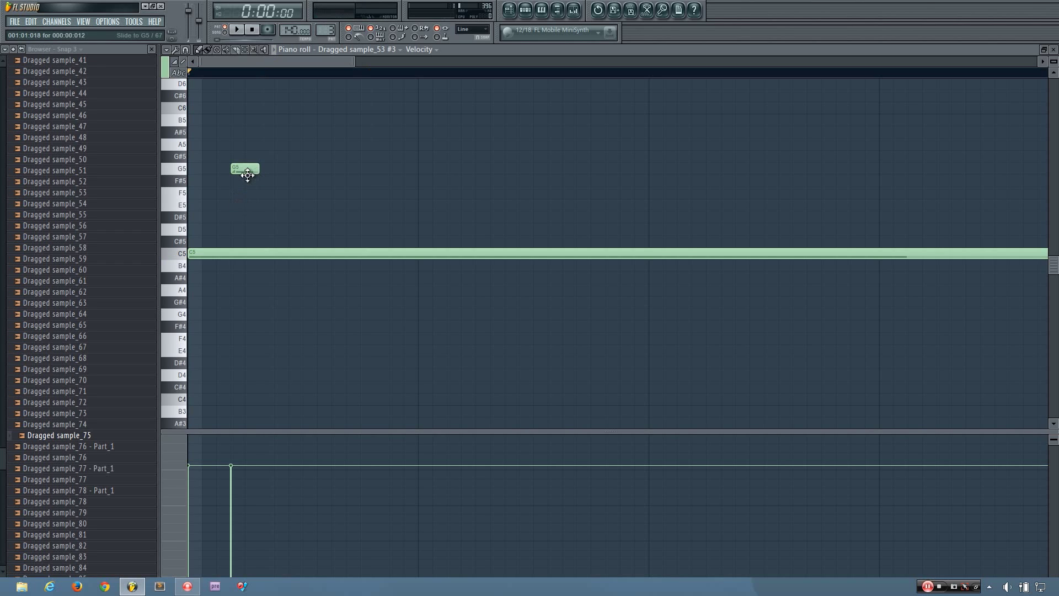
Adjust the G5 slide note's length and shift it slightly earlier, auditioning the placements, and return to the playlist.
{"action": "left_click_drag", "start_coordinate": [232, 175], "coordinate": [228, 174]}
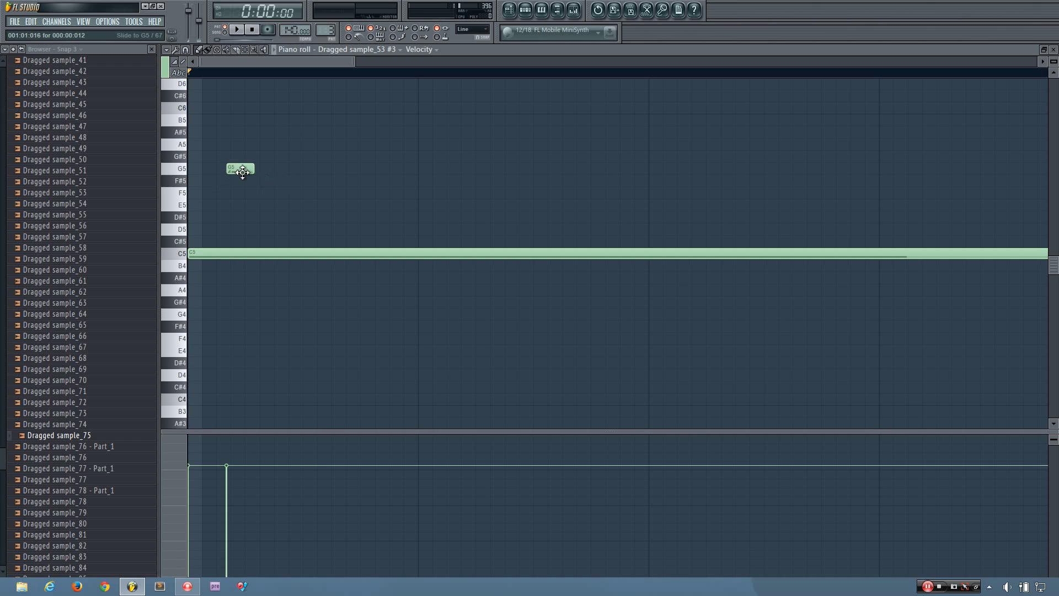
{"action": "mouse_move", "coordinate": [243, 173]}
{"action": "left_mouse_down"}
{"action": "mouse_move", "coordinate": [226, 170]}
{"action": "mouse_move", "coordinate": [311, 177]}
{"action": "mouse_move", "coordinate": [255, 170]}
{"action": "mouse_move", "coordinate": [245, 175]}
{"action": "mouse_move", "coordinate": [252, 187]}
{"action": "left_mouse_up"}
{"action": "key", "text": "space"}
{"action": "key", "text": "space"}
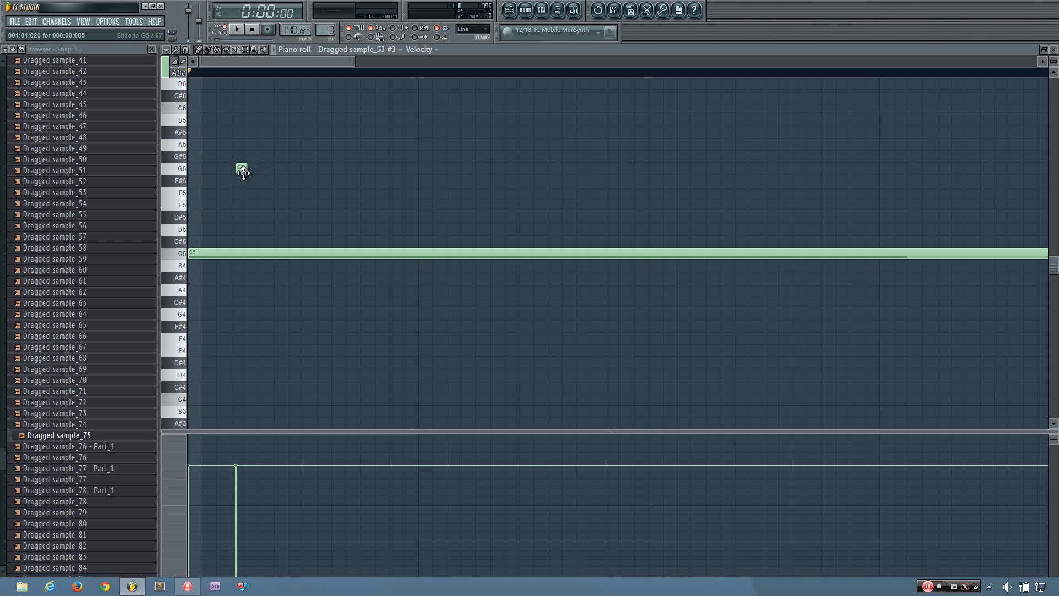
{"action": "left_click_drag", "start_coordinate": [243, 173], "coordinate": [225, 171]}
{"action": "key", "text": "space"}
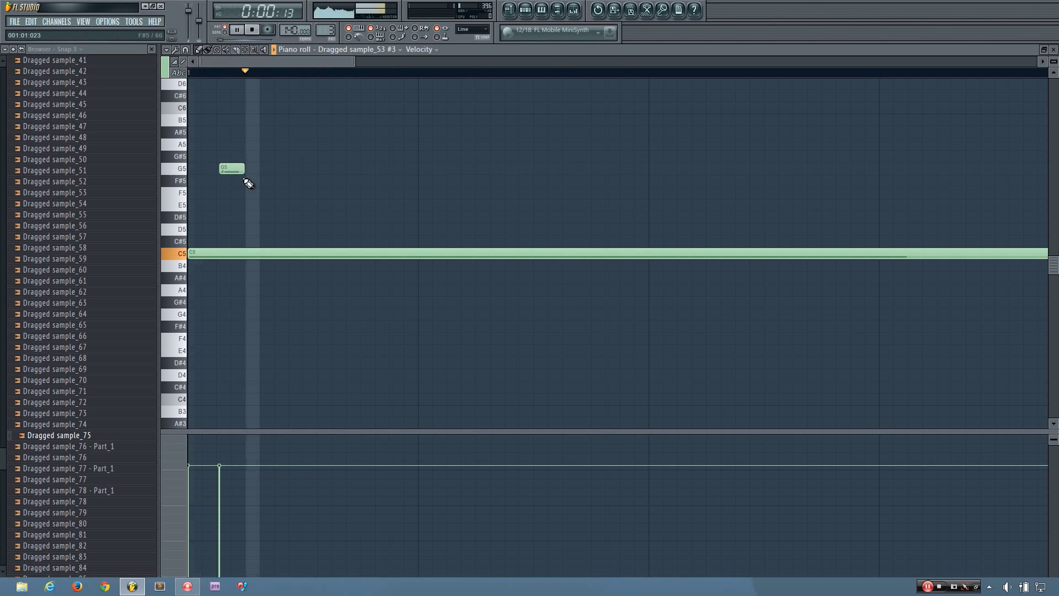
{"action": "key", "text": "space"}
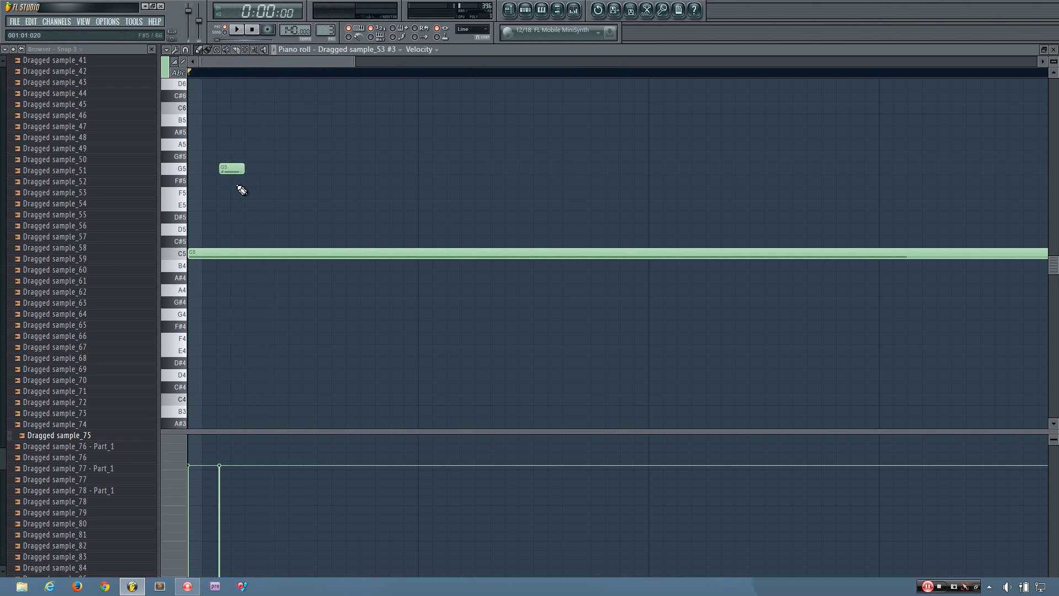
{"action": "key", "text": "F5"}
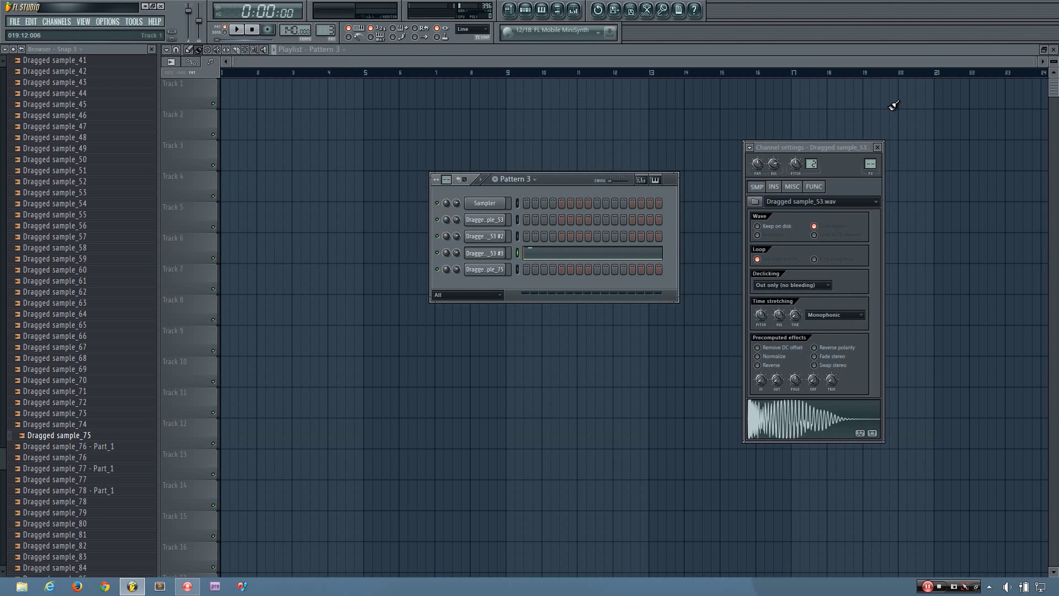